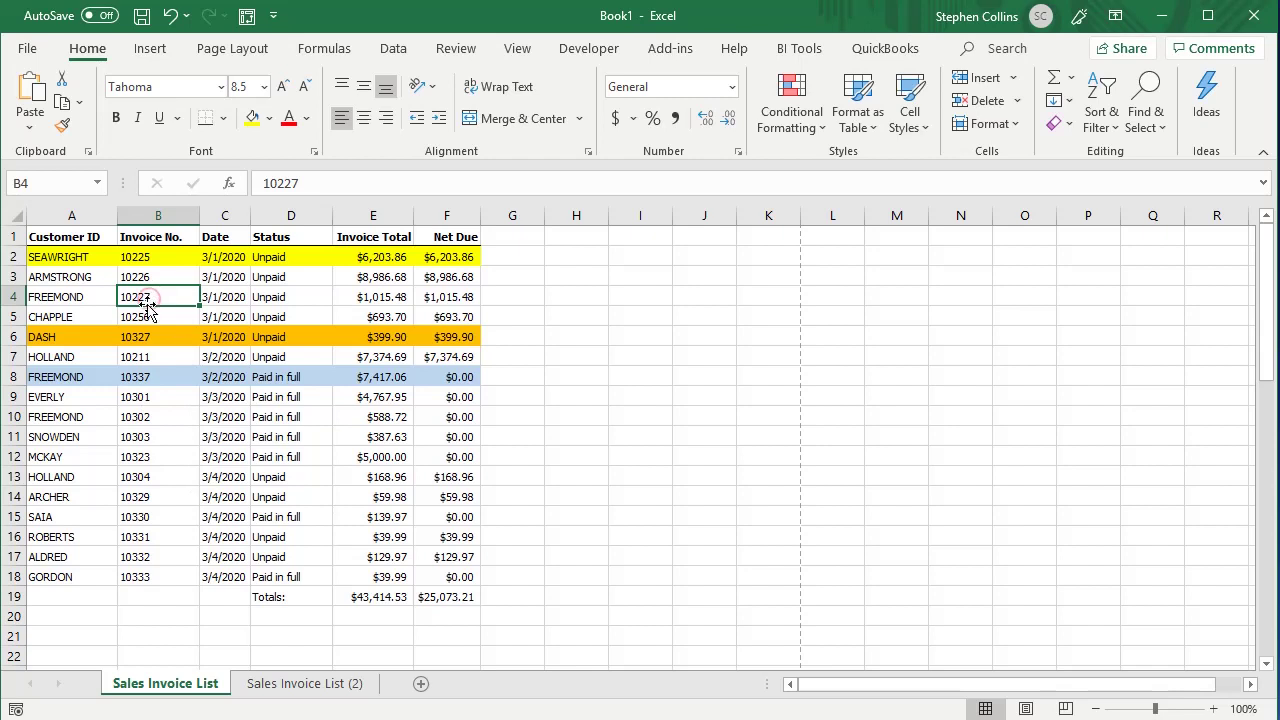
# Try sorting the invoice rows by invoice number, smallest first, then undo that sort.
pyautogui.click(1101, 108)
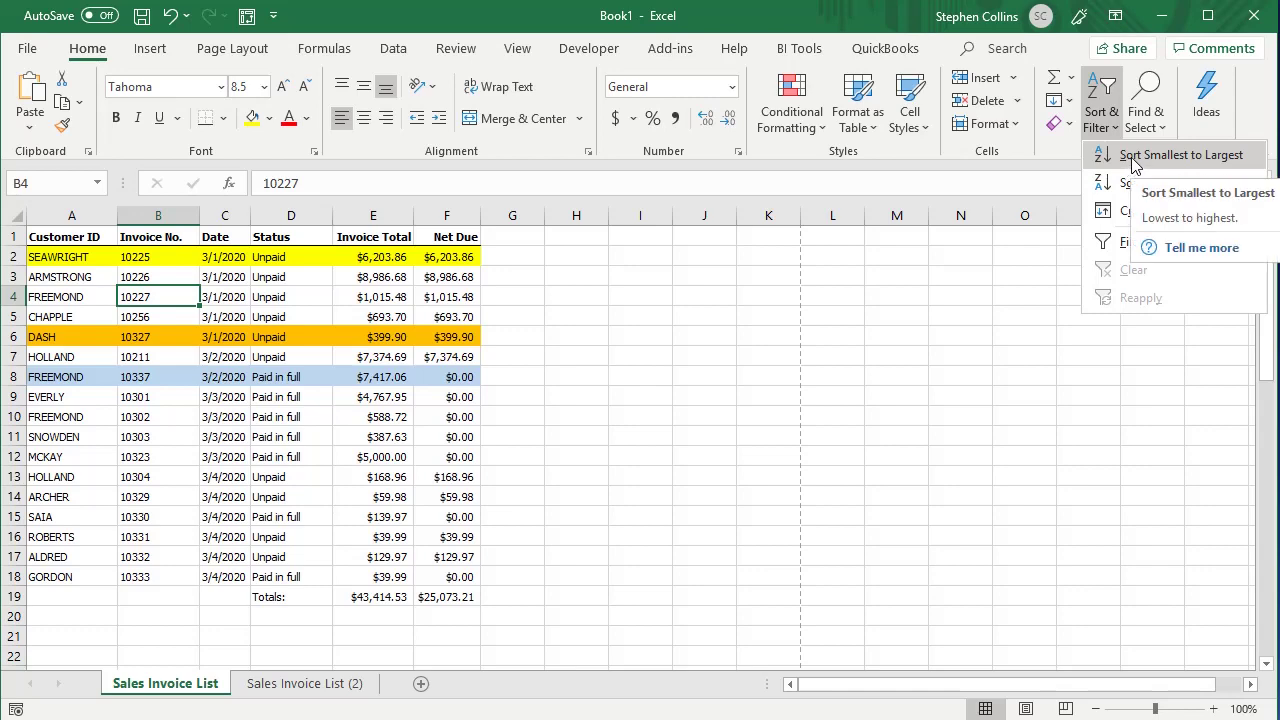
pyautogui.click(1133, 158)
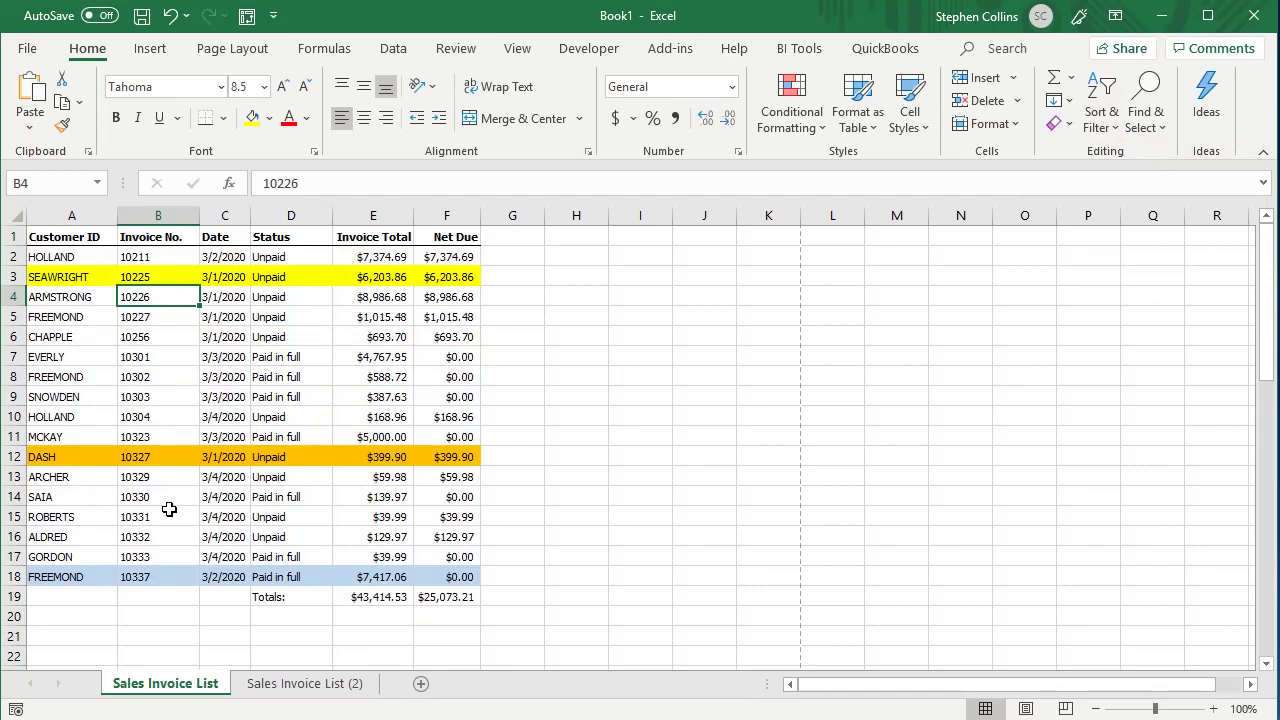
pyautogui.click(171, 15)
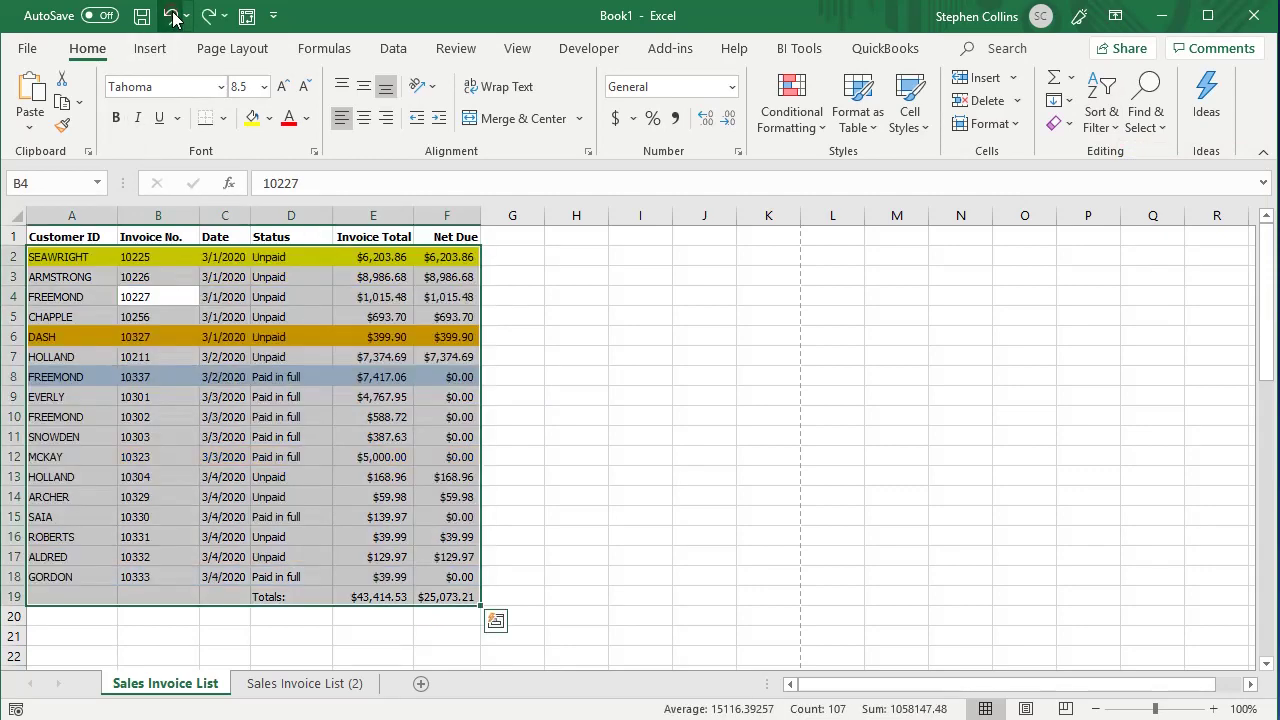
# Preview the sort options for Customer (A3) and Date (C3) without sorting, then go to Sales Invoice List (2).
pyautogui.click(46, 276)
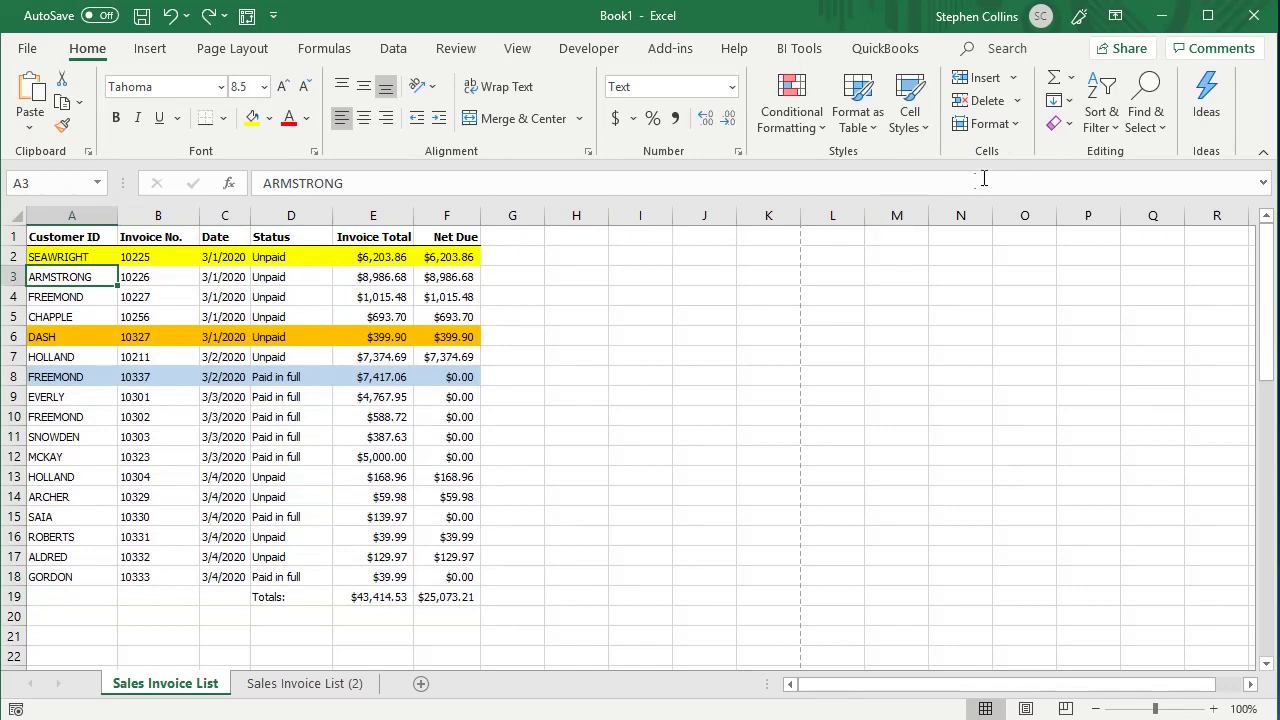
pyautogui.click(1102, 118)
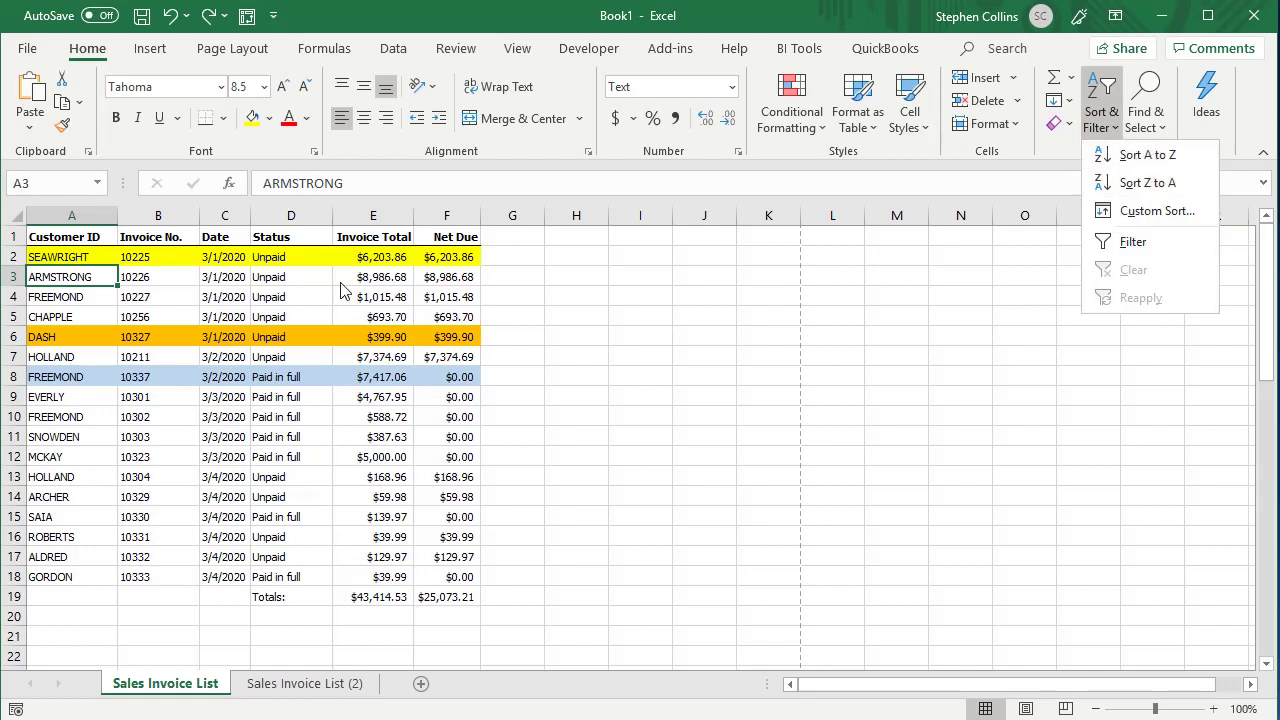
pyautogui.click(222, 272)
pyautogui.click(224, 276)
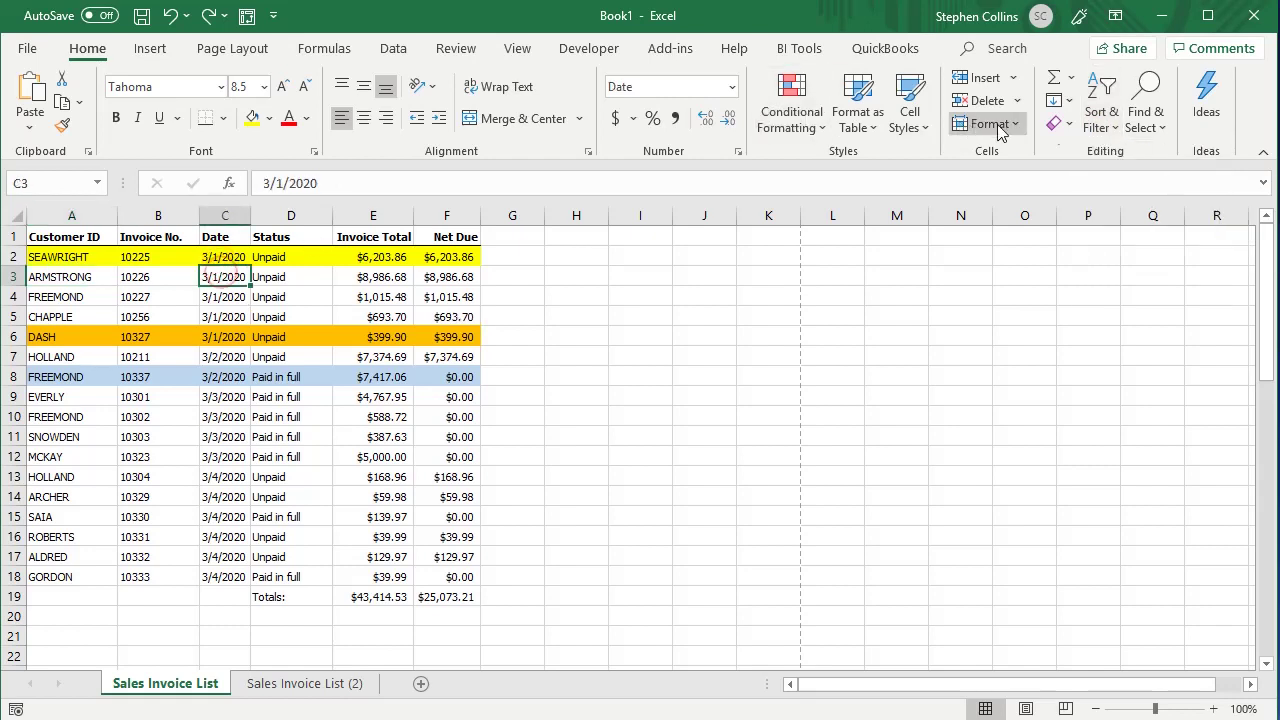
pyautogui.click(1099, 134)
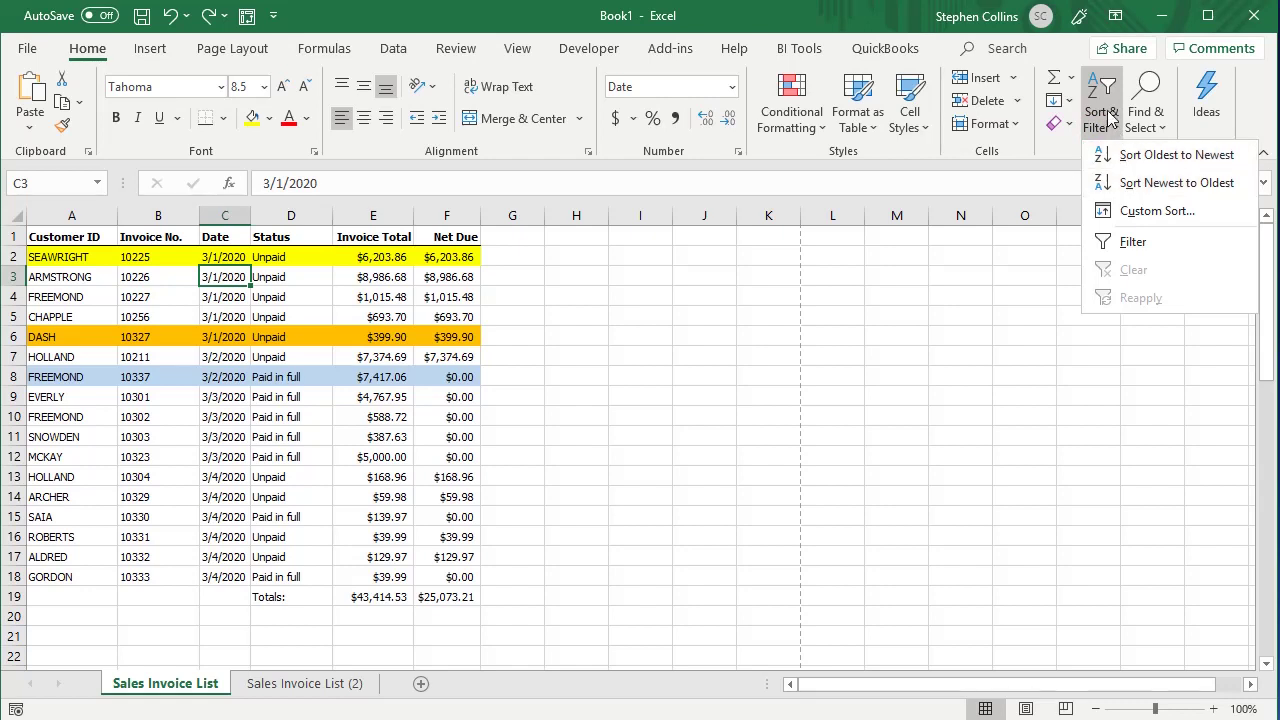
pyautogui.click(866, 20)
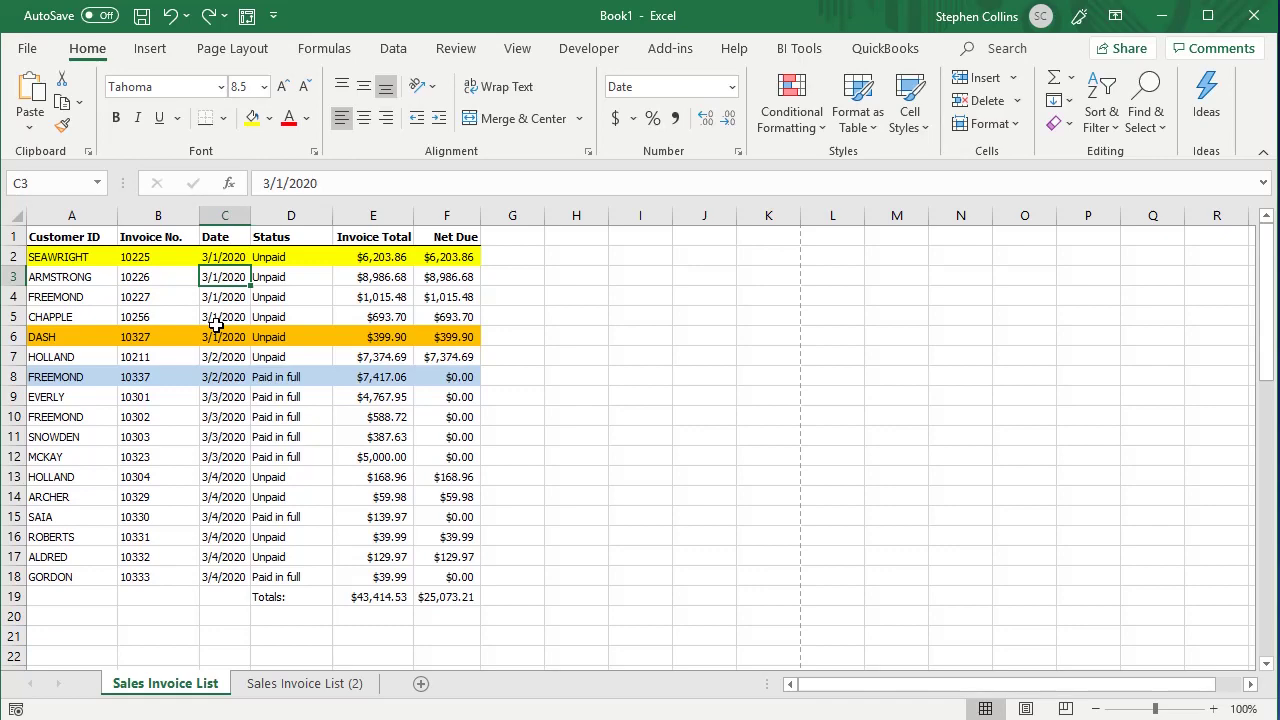
pyautogui.click(265, 688)
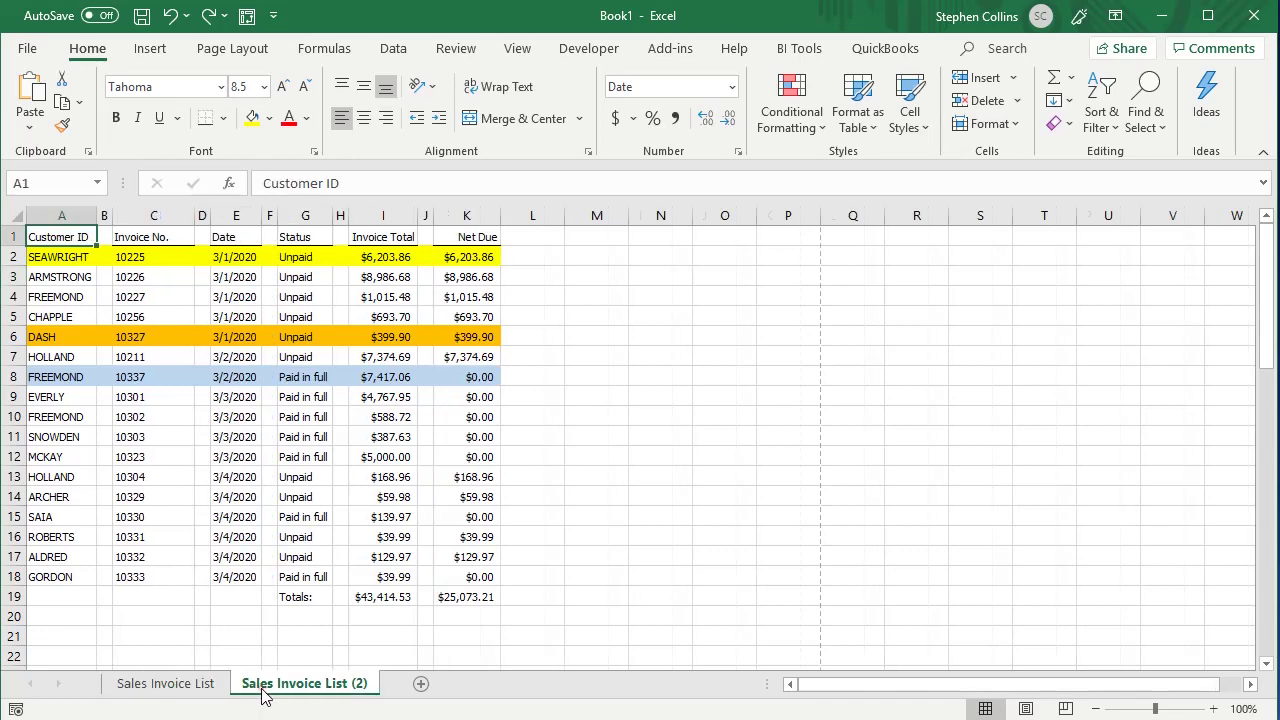
pyautogui.click(87, 298)
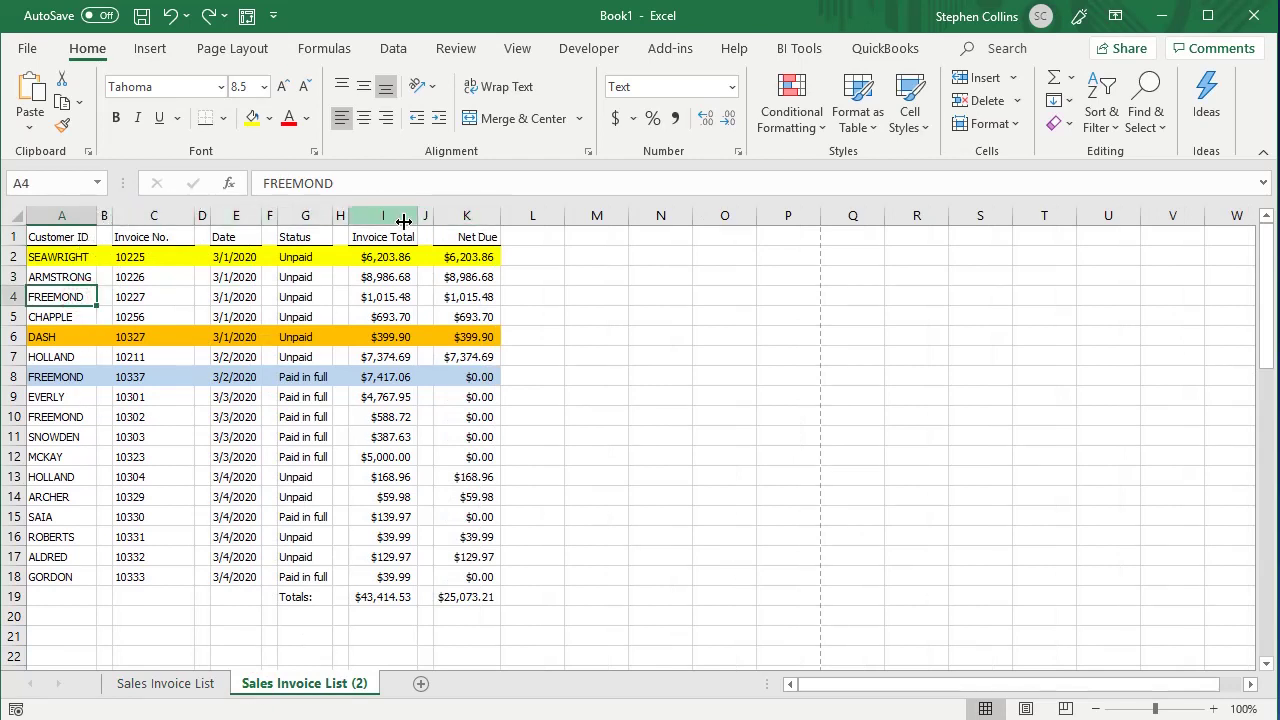
pyautogui.click(155, 280)
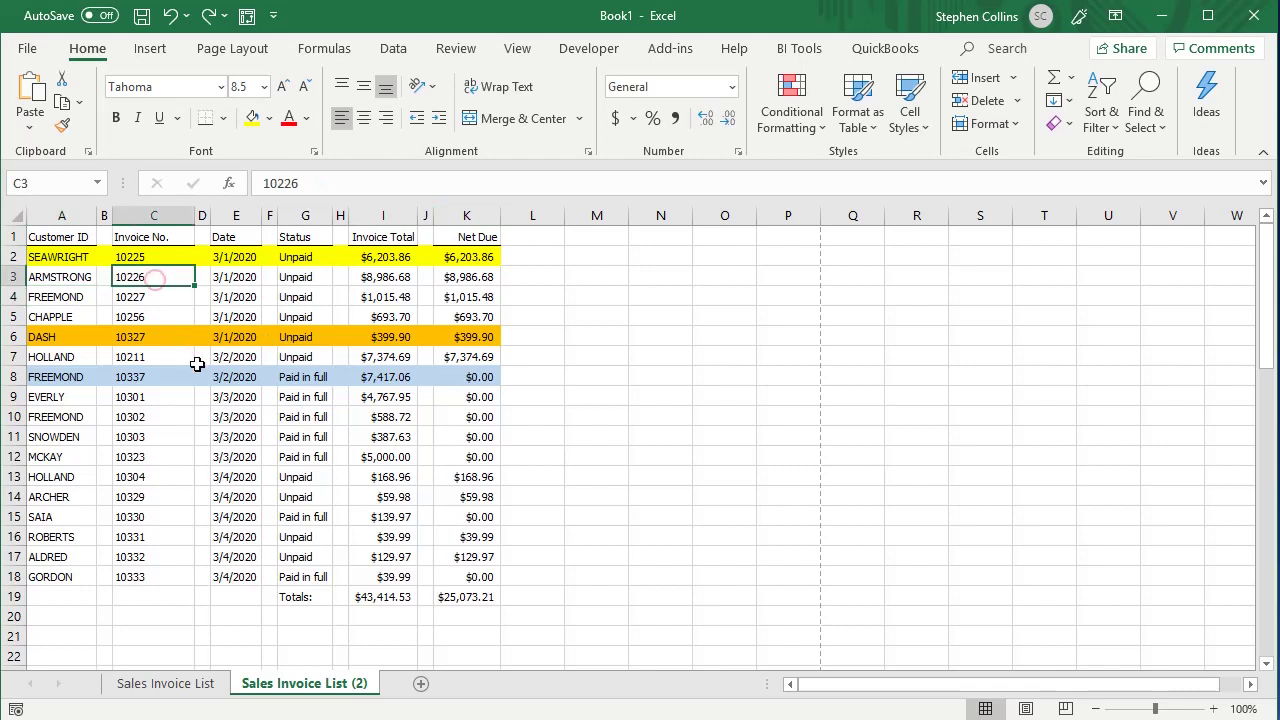
pyautogui.click(1118, 130)
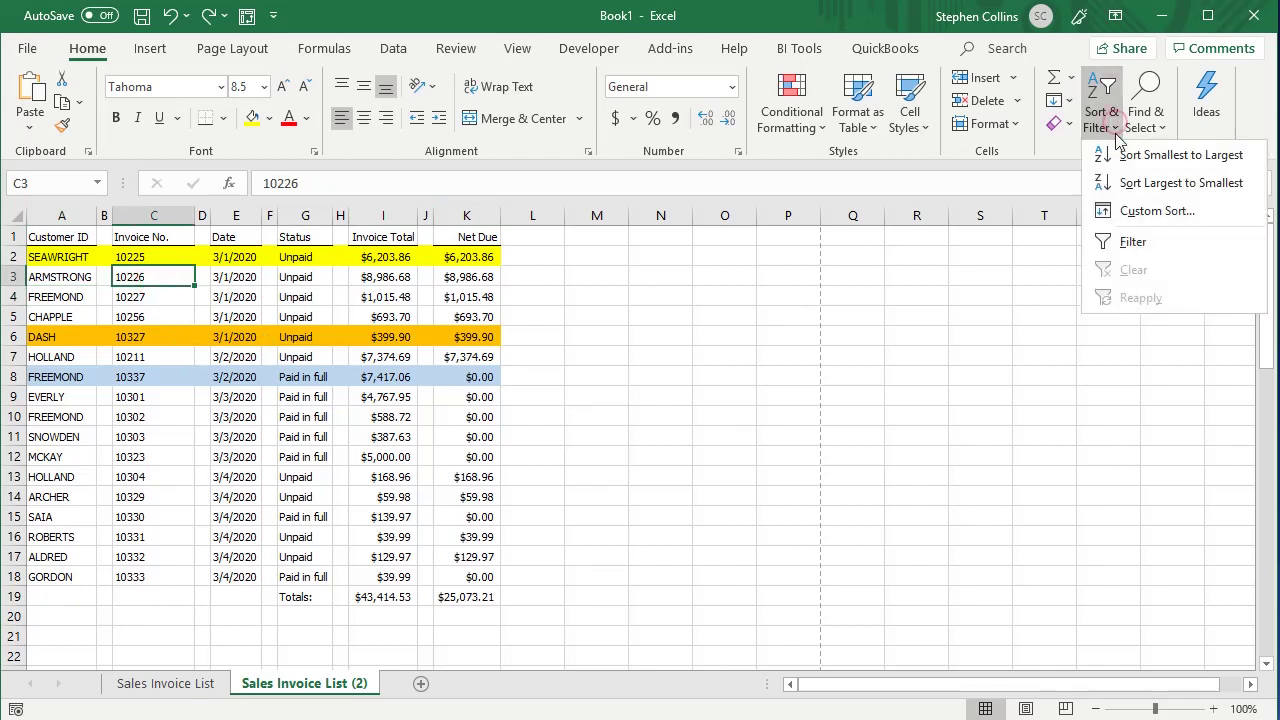
pyautogui.click(1118, 160)
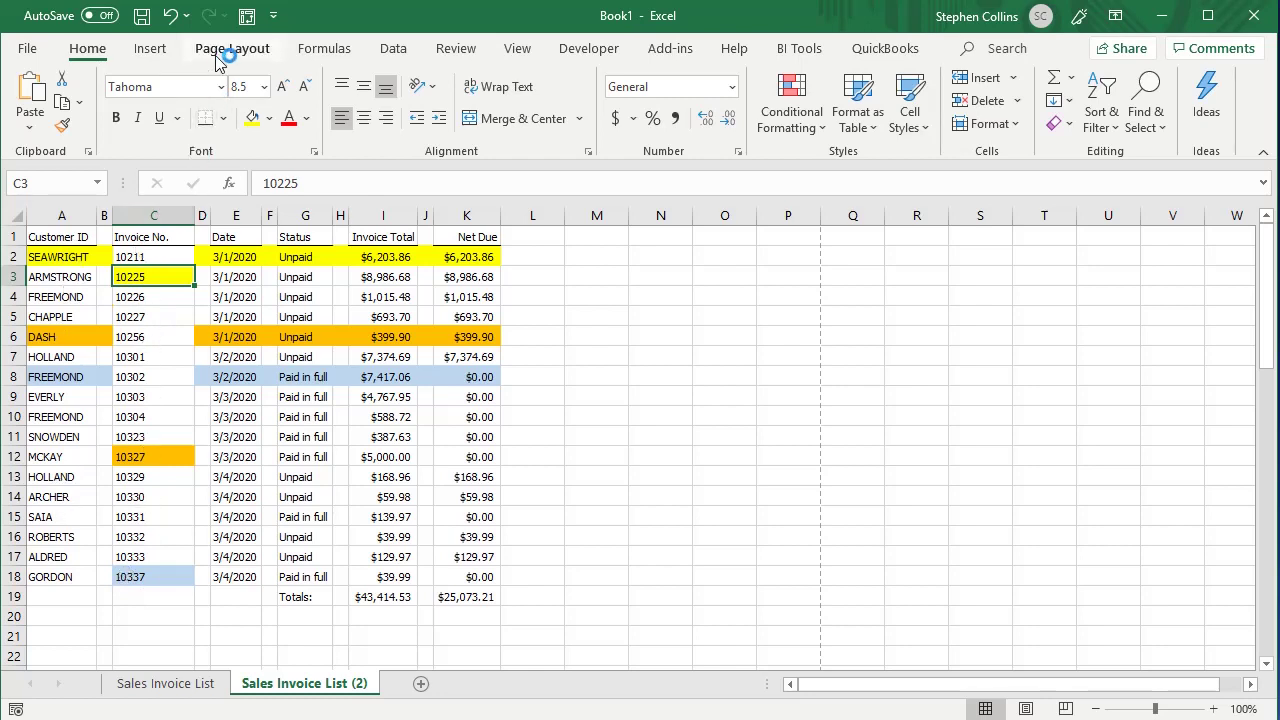
pyautogui.click(171, 16)
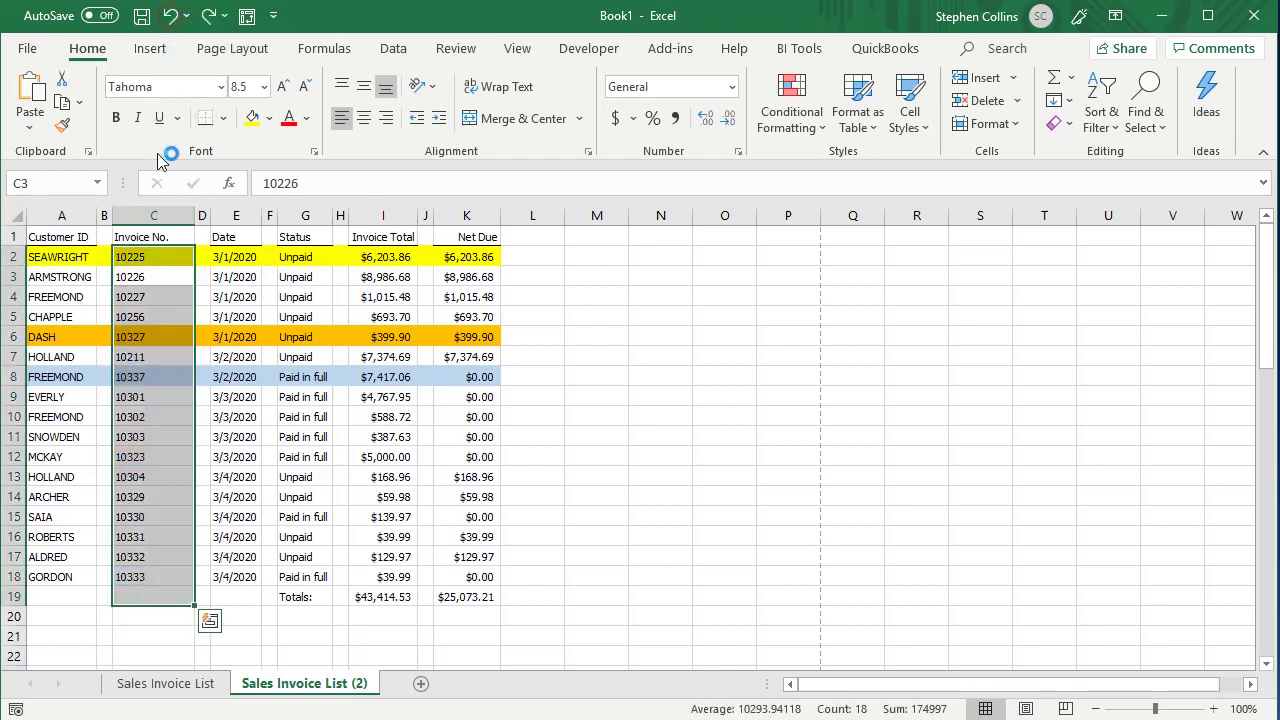
pyautogui.click(205, 258)
pyautogui.click(142, 238)
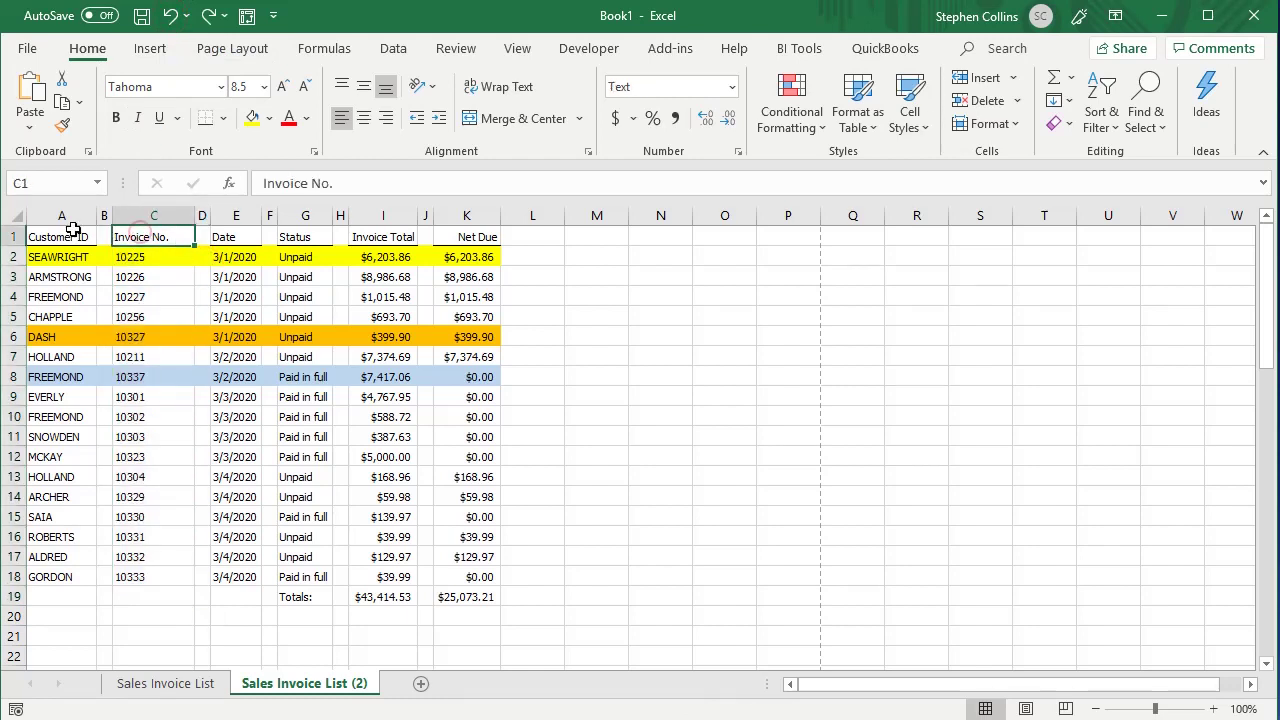
pyautogui.moveTo(57, 238); pyautogui.dragTo(458, 578)
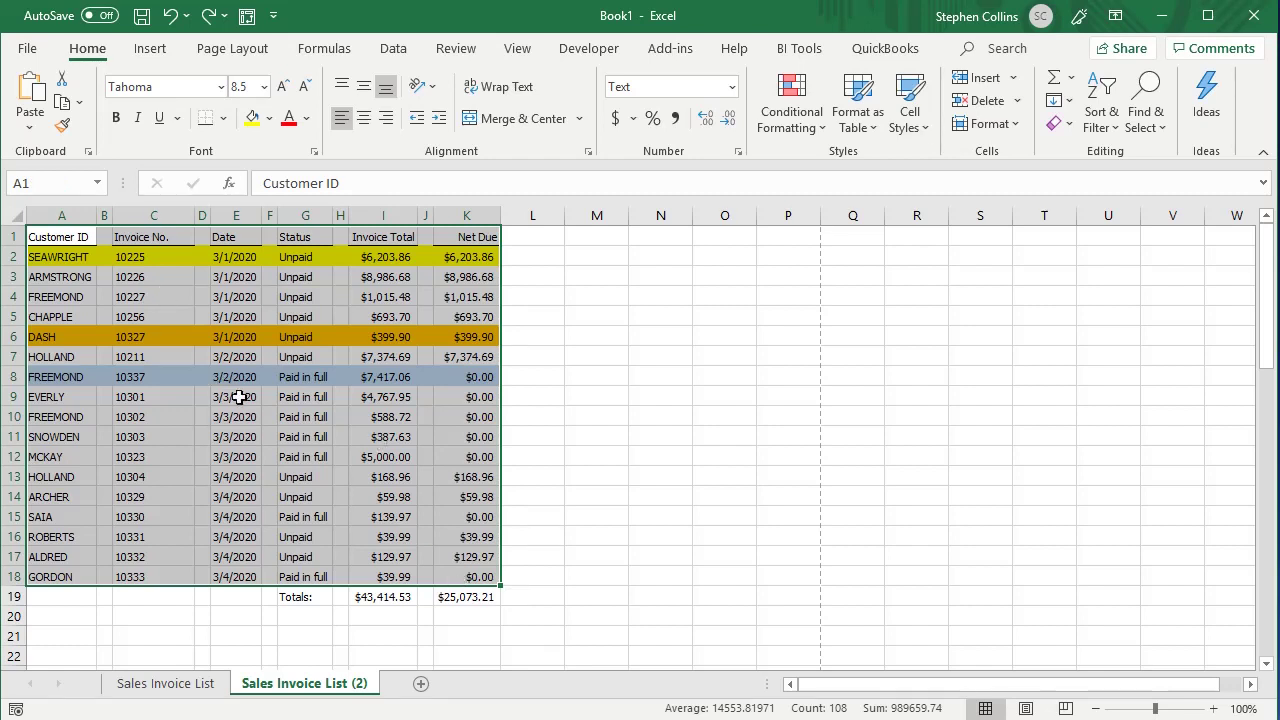
pyautogui.moveTo(53, 209); pyautogui.dragTo(452, 216)
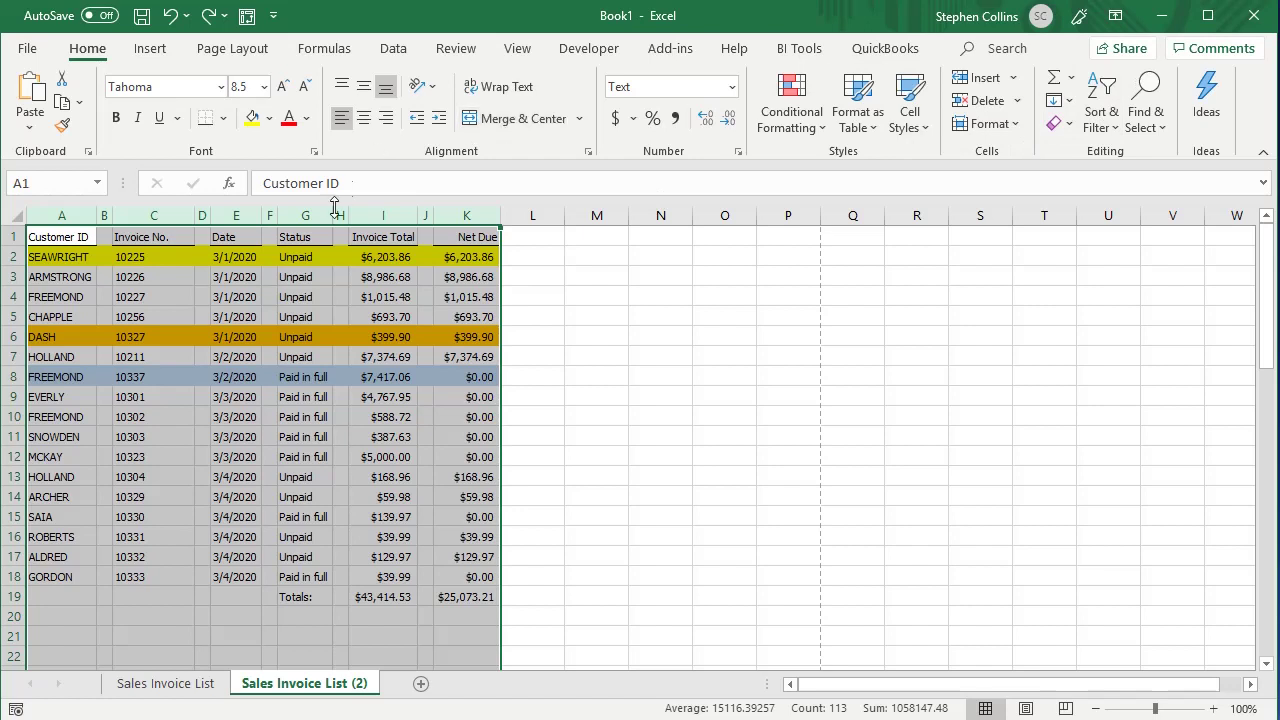
pyautogui.click(145, 292)
# Sort columns A–K with headers by Customer ID, then by Invoice No.
pyautogui.moveTo(55, 216); pyautogui.dragTo(462, 238)
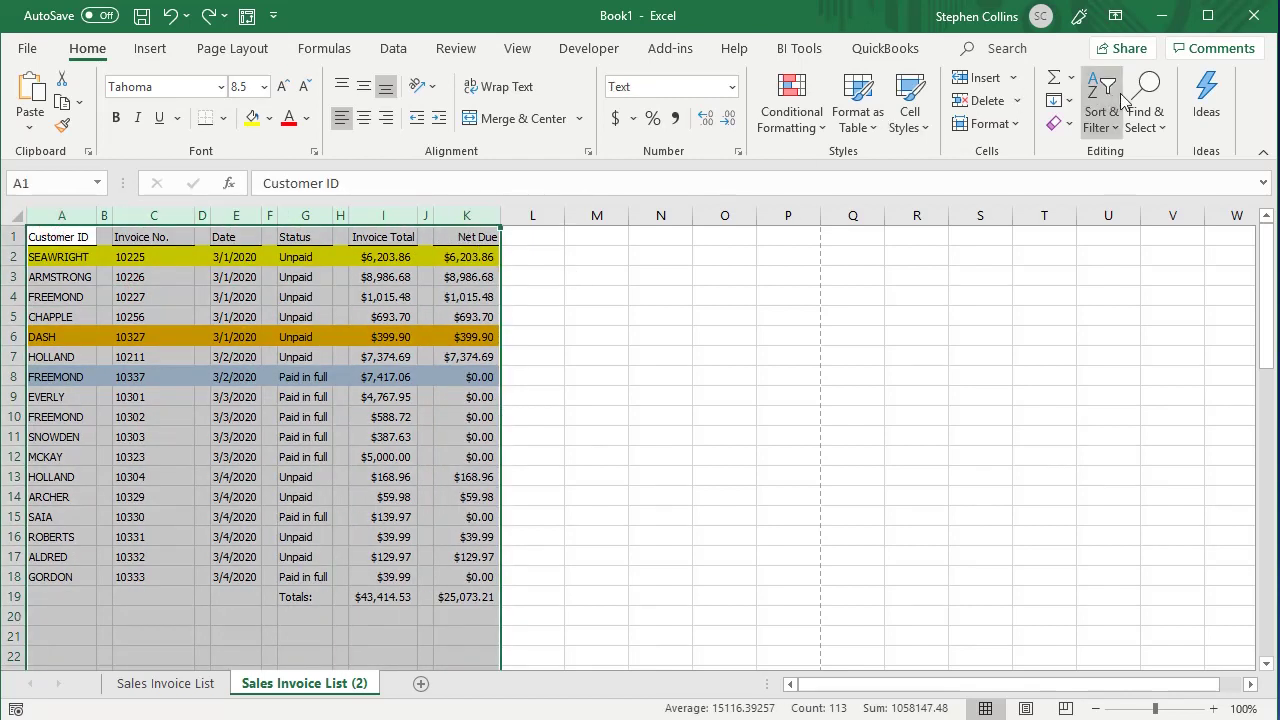
pyautogui.click(1100, 125)
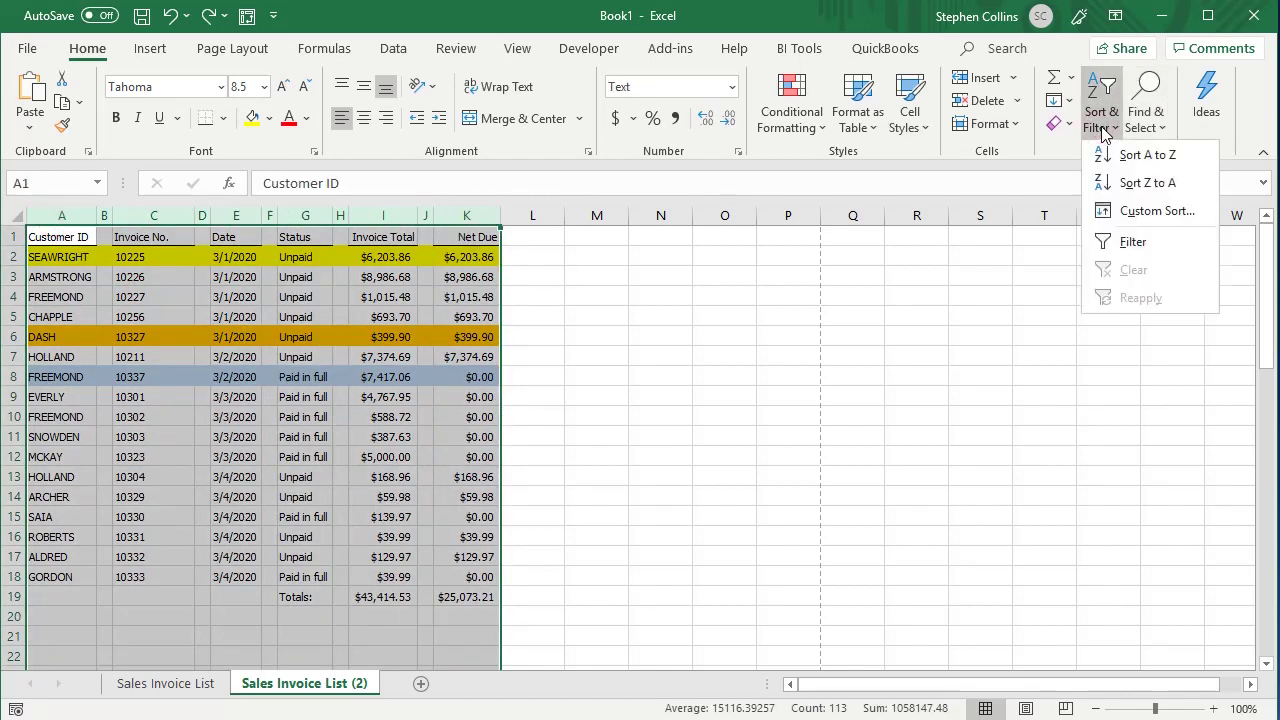
pyautogui.click(1113, 213)
pyautogui.moveTo(752, 352); pyautogui.dragTo(726, 272)
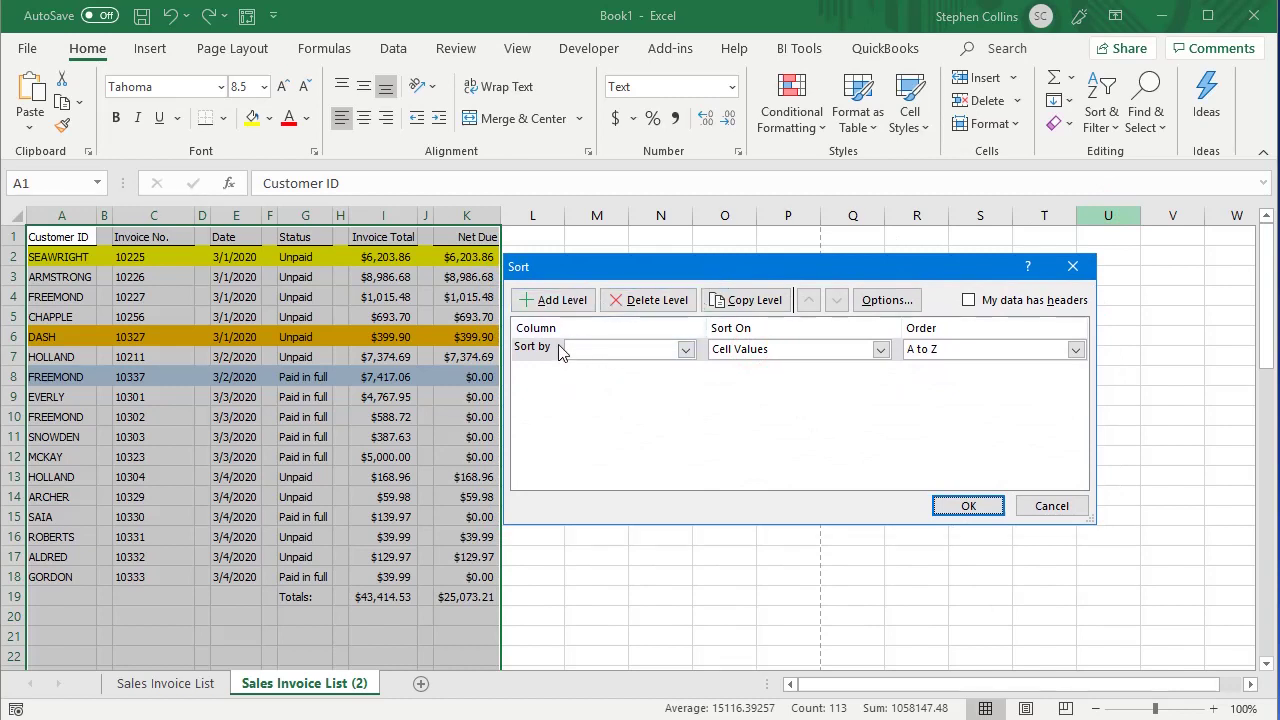
pyautogui.click(969, 301)
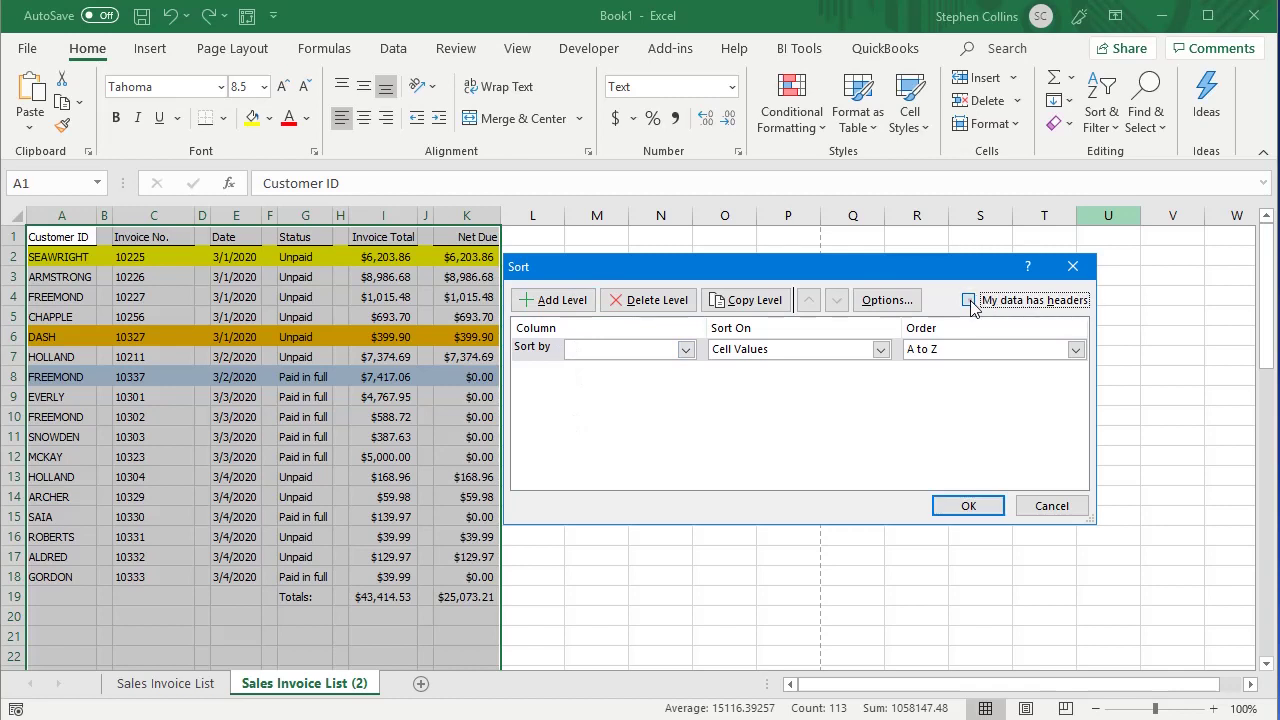
pyautogui.click(686, 349)
pyautogui.click(616, 368)
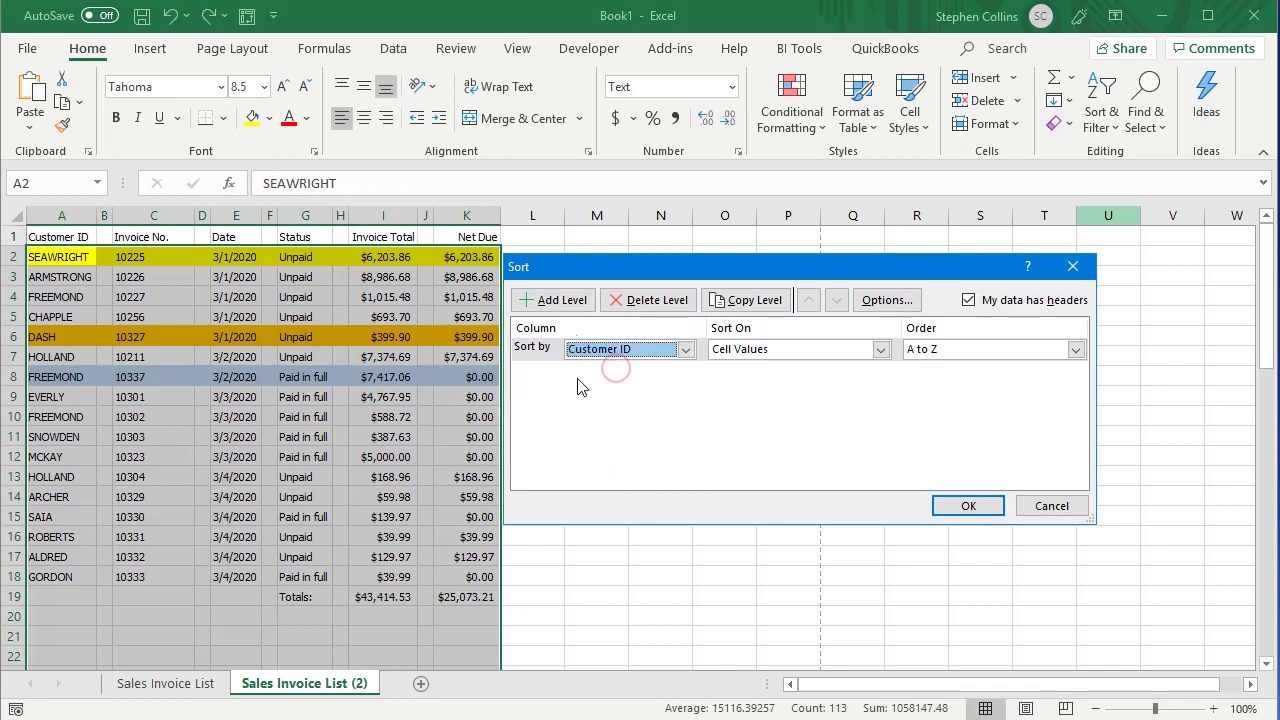
pyautogui.click(553, 300)
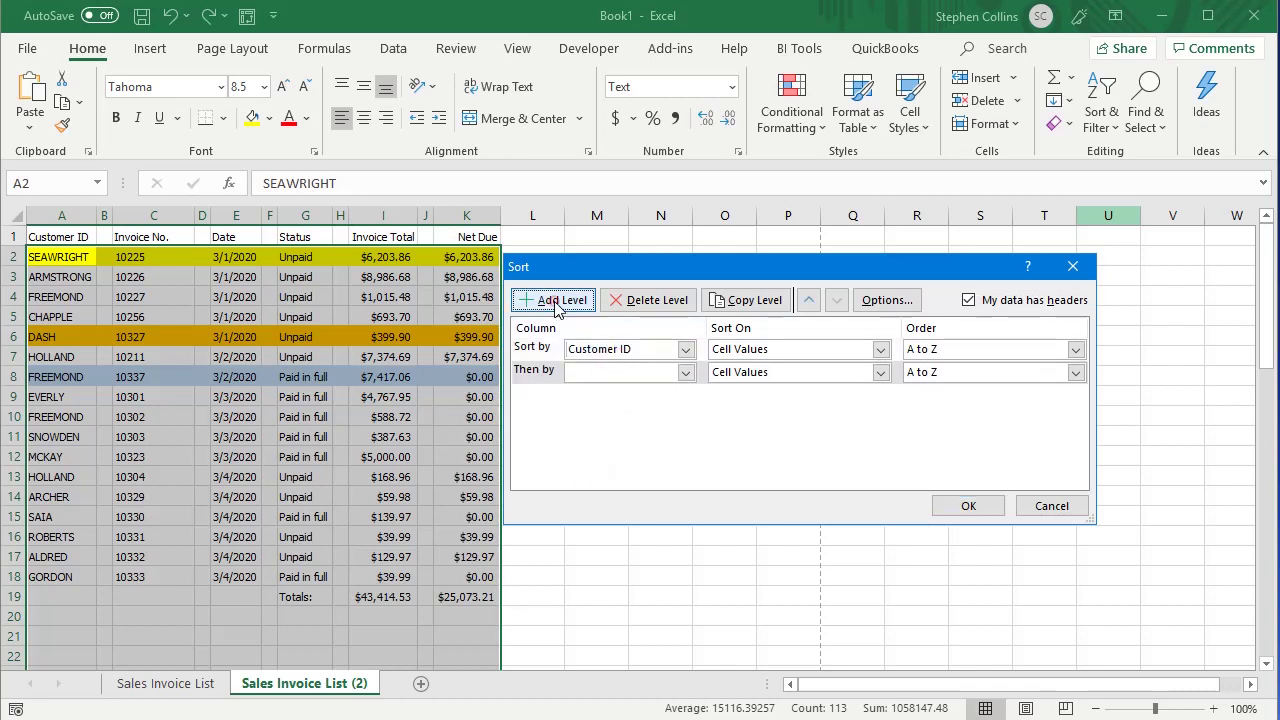
pyautogui.click(686, 375)
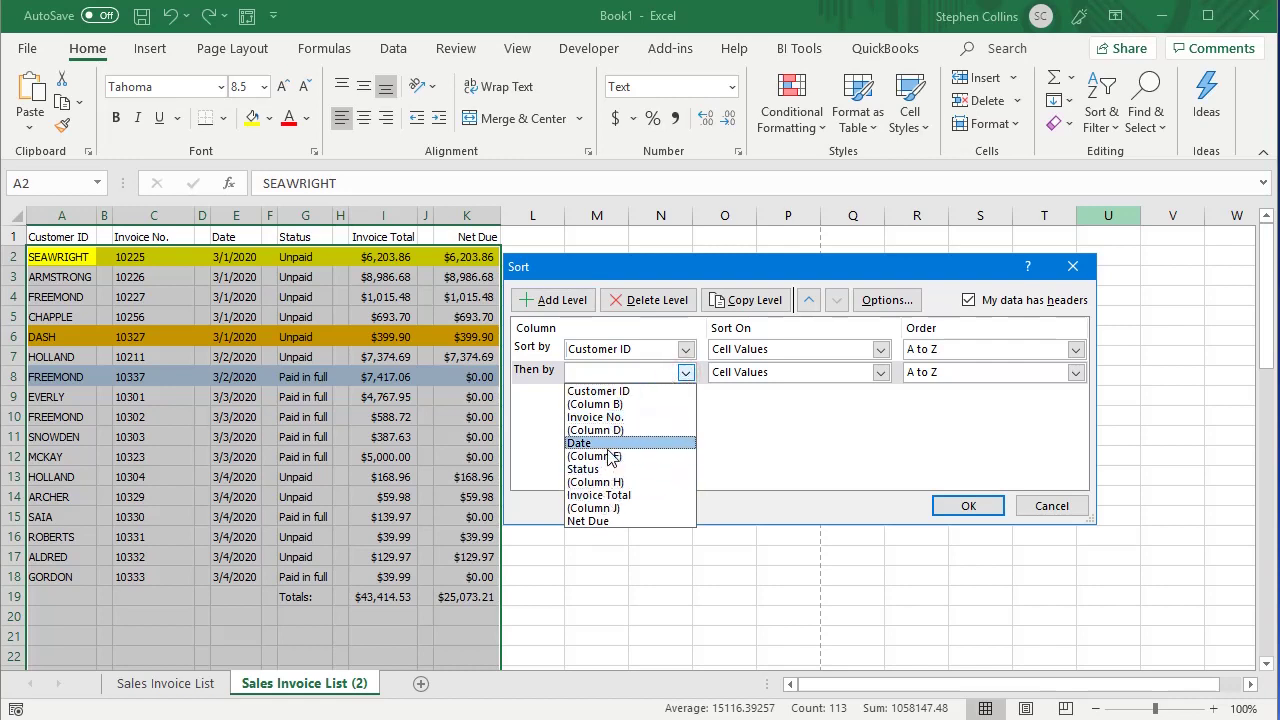
pyautogui.click(612, 416)
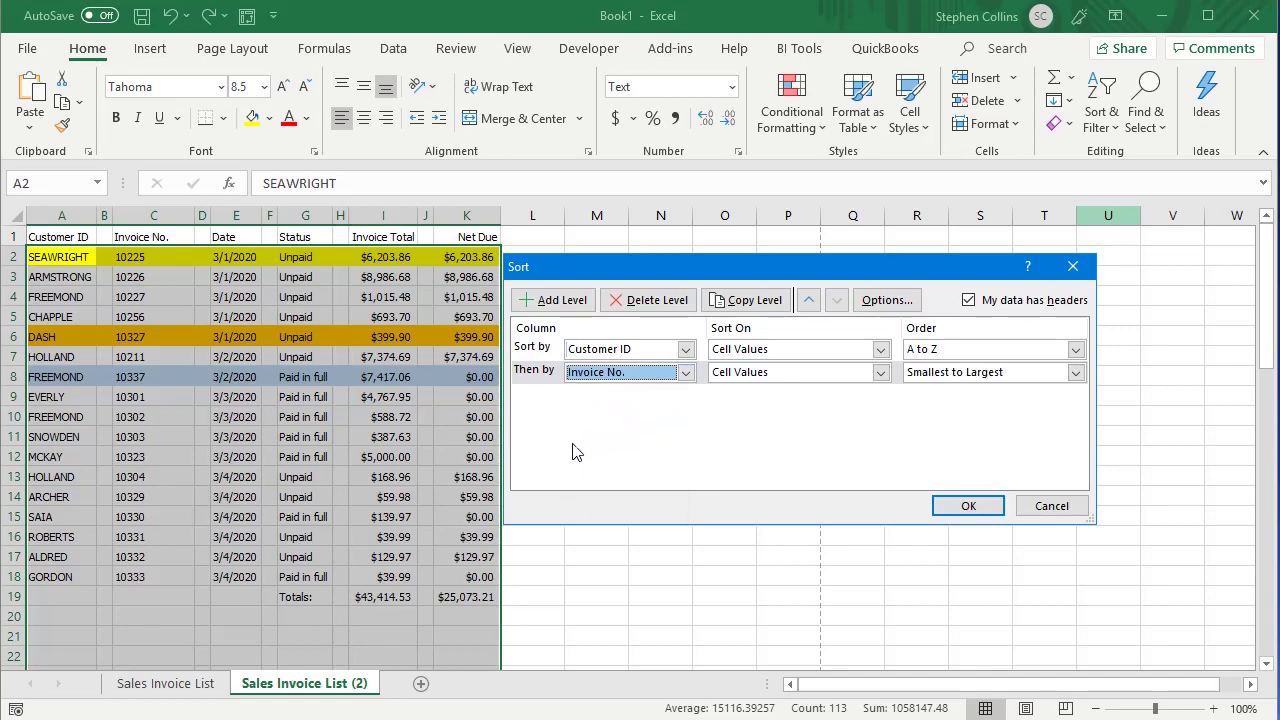
pyautogui.click(966, 506)
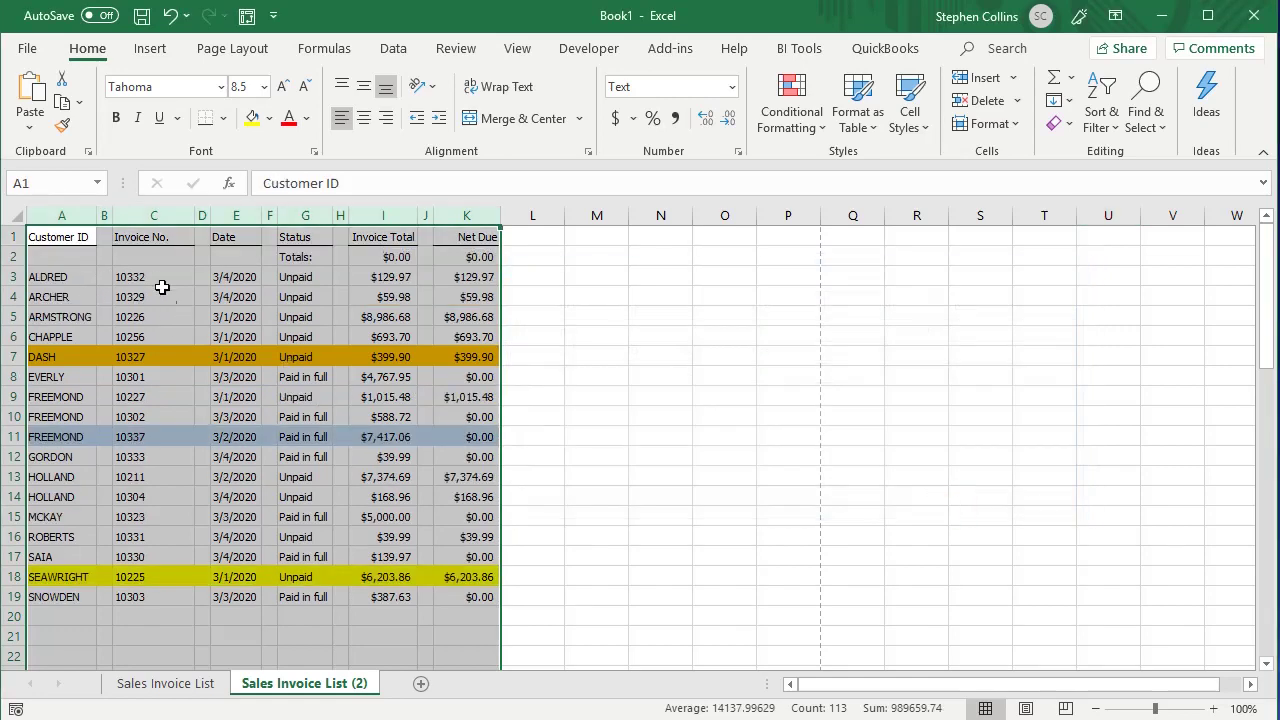
# Undo the sort after it moved the Totals row up to row 2.
pyautogui.click(320, 258)
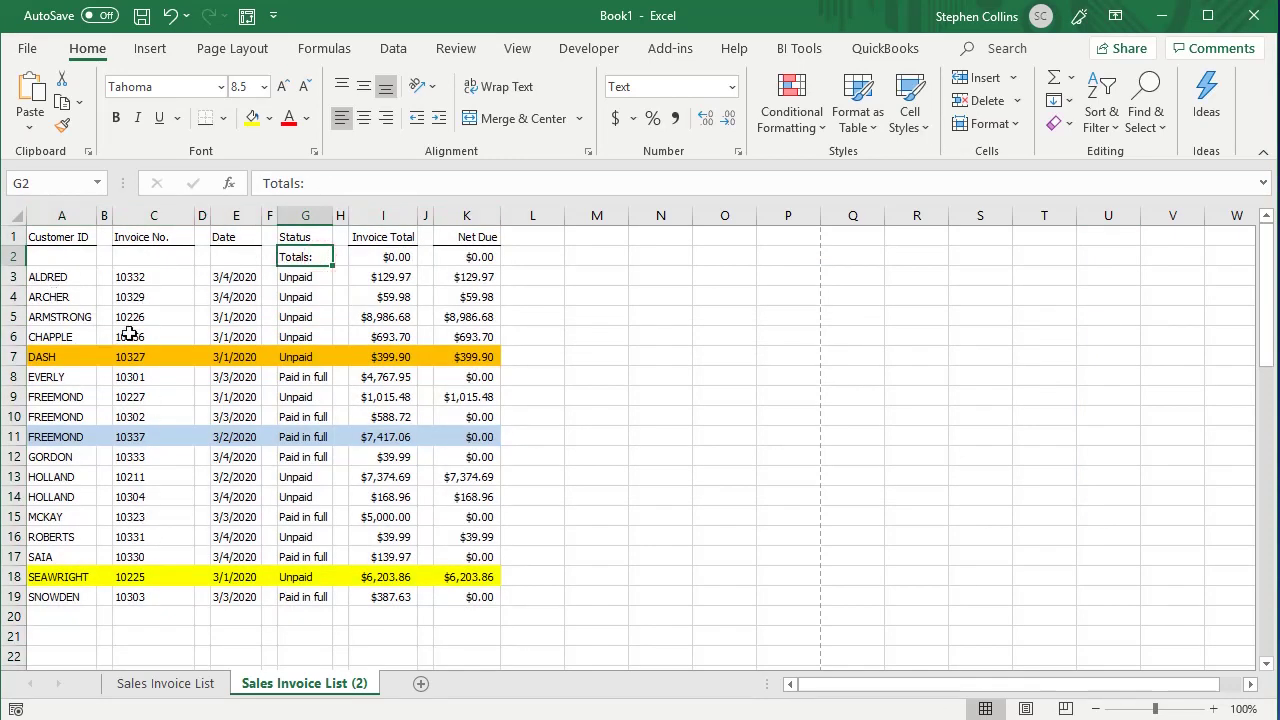
pyautogui.click(172, 17)
pyautogui.click(164, 235)
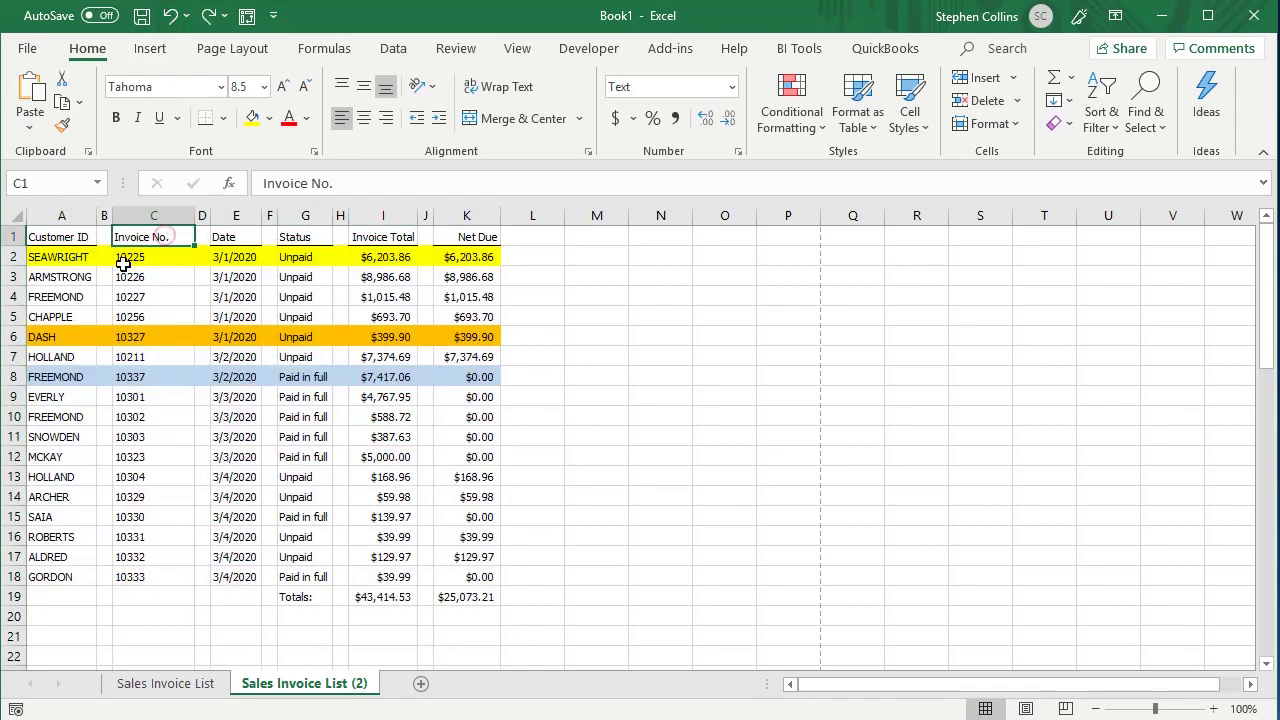
# Sort A1:K18, with headers, by Customer ID then Date oldest to newest, excluding the Totals row.
pyautogui.moveTo(67, 238); pyautogui.dragTo(472, 580)
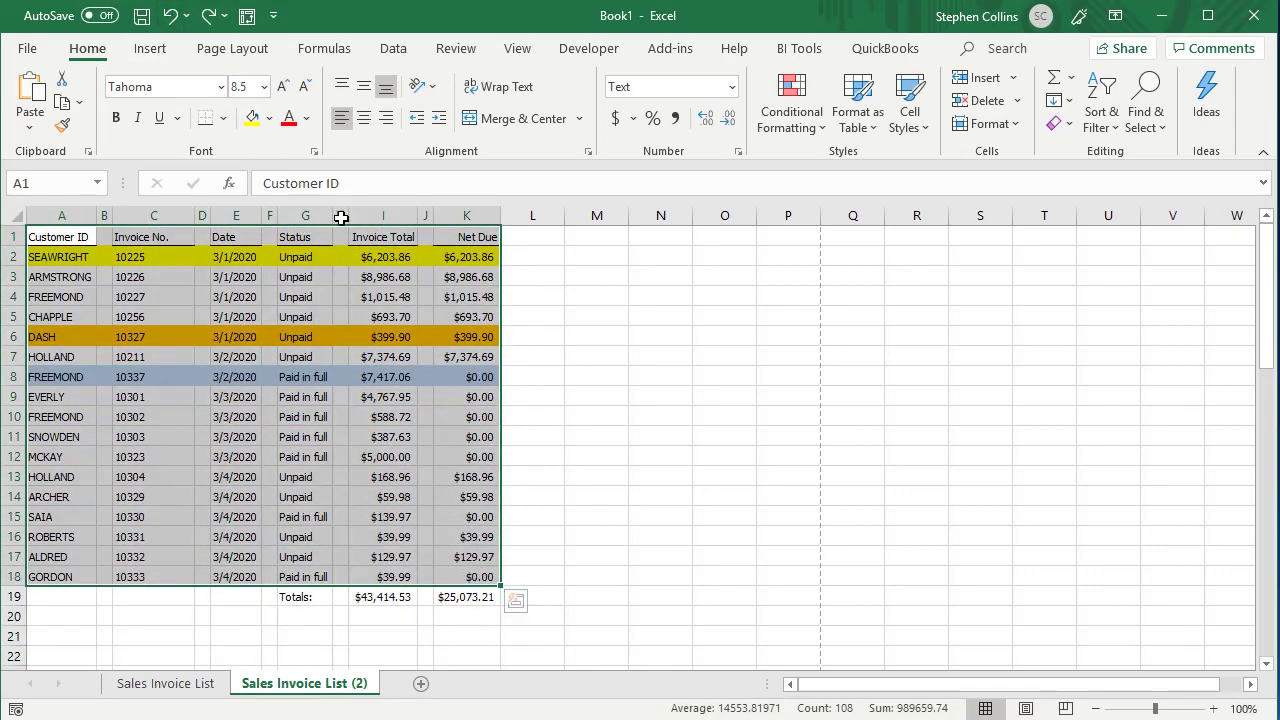
pyautogui.click(1101, 118)
pyautogui.click(1117, 215)
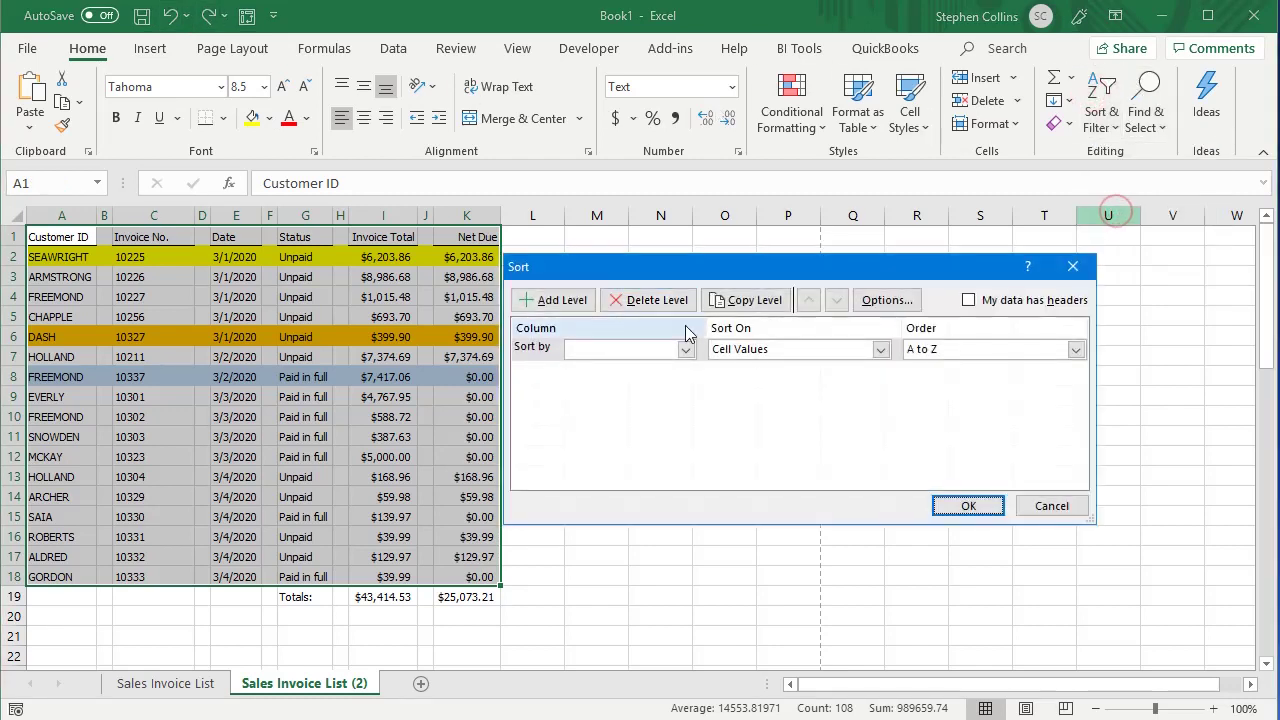
pyautogui.click(687, 348)
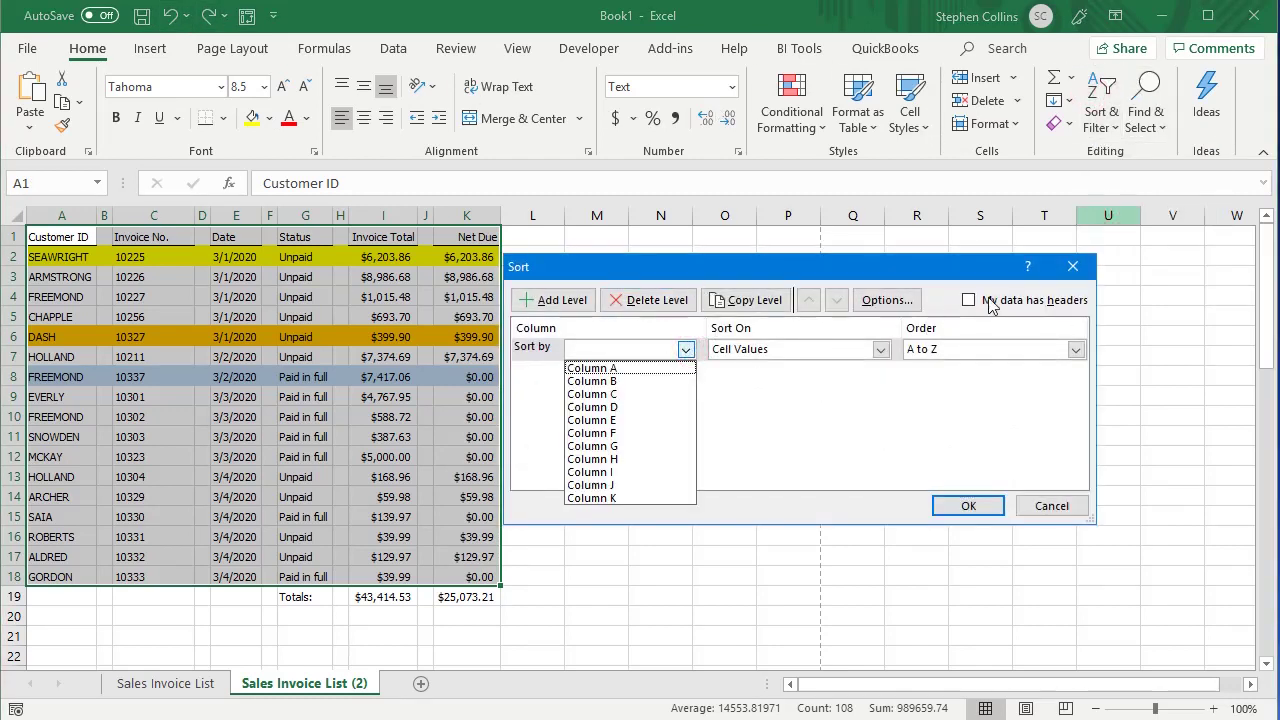
pyautogui.click(979, 302)
pyautogui.click(979, 302)
pyautogui.click(686, 349)
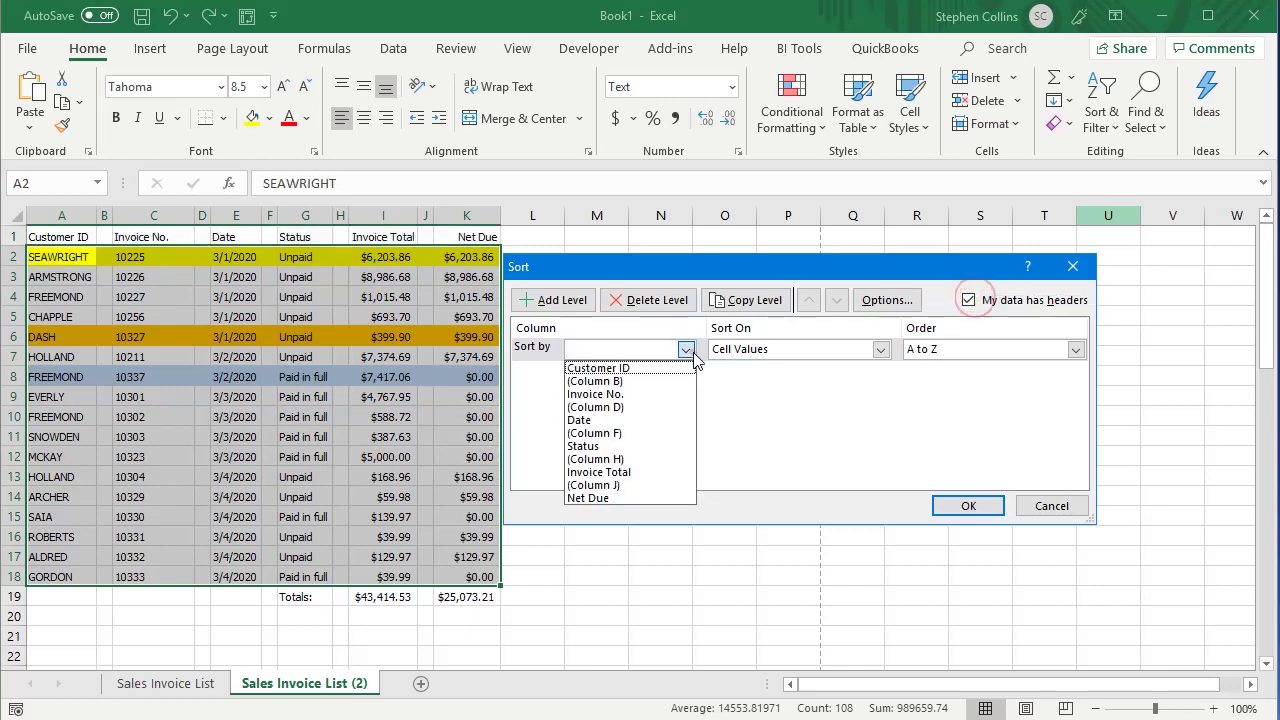
pyautogui.click(643, 369)
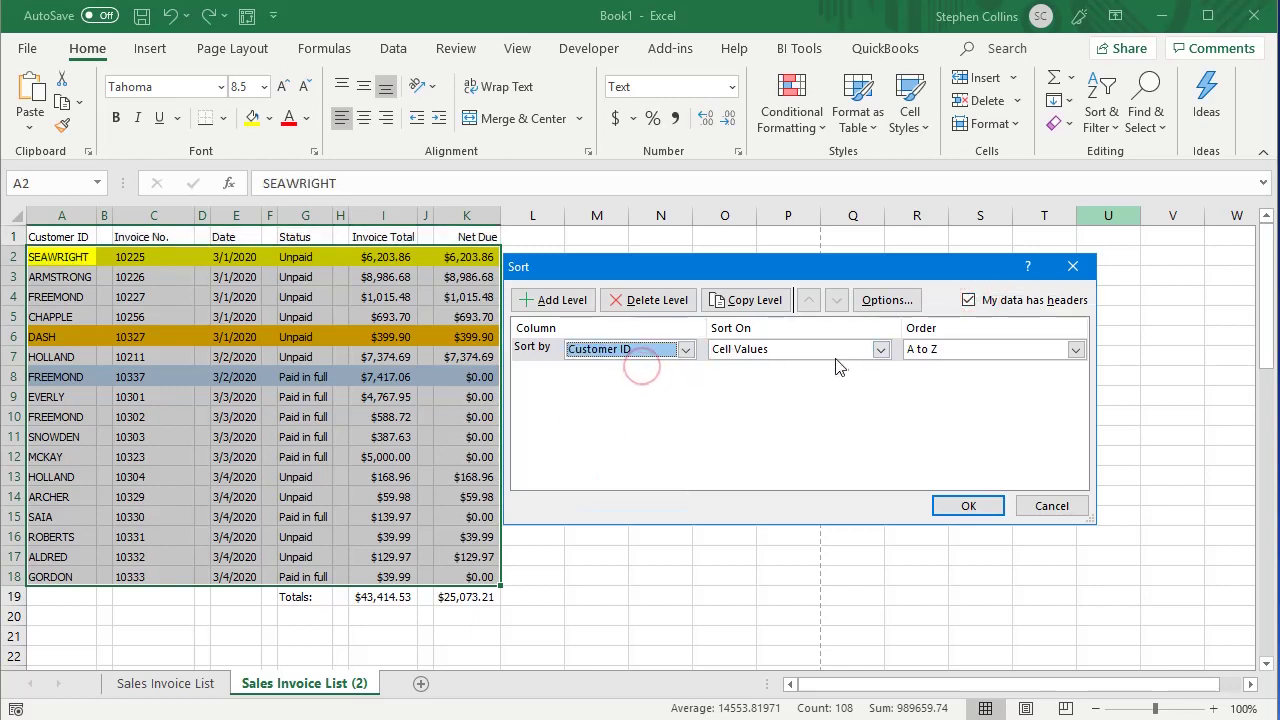
pyautogui.click(566, 301)
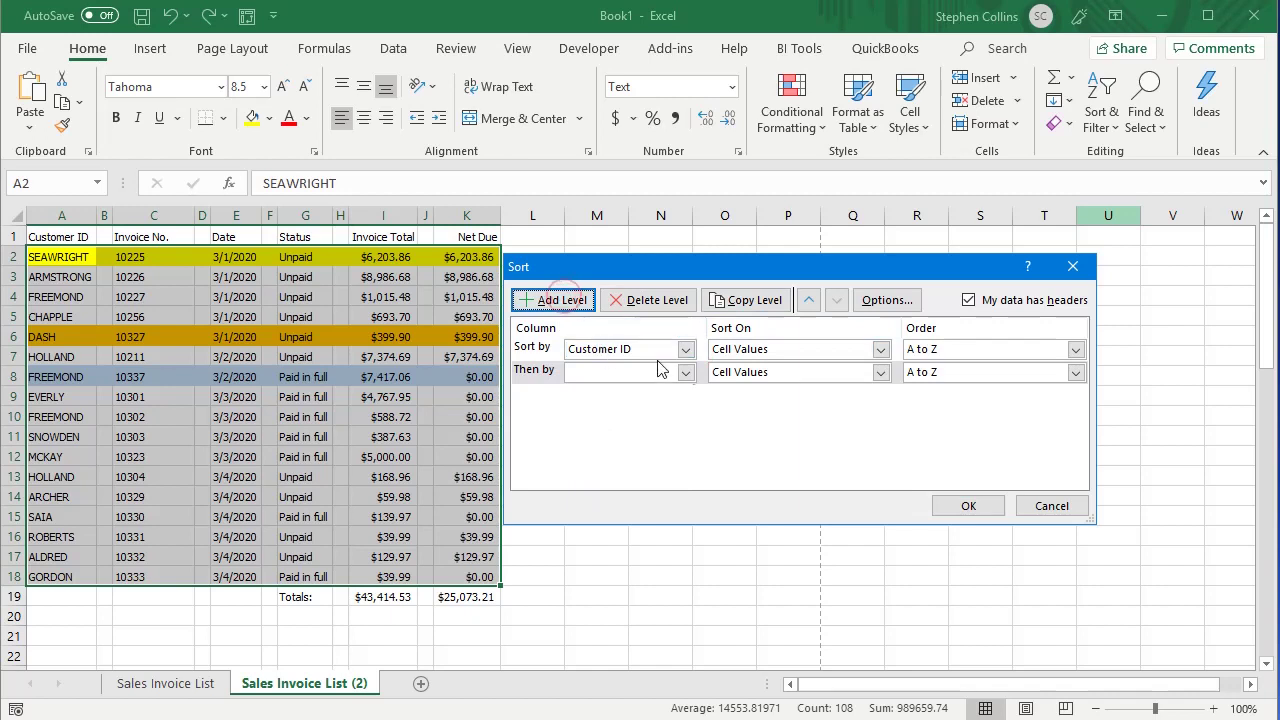
pyautogui.click(686, 373)
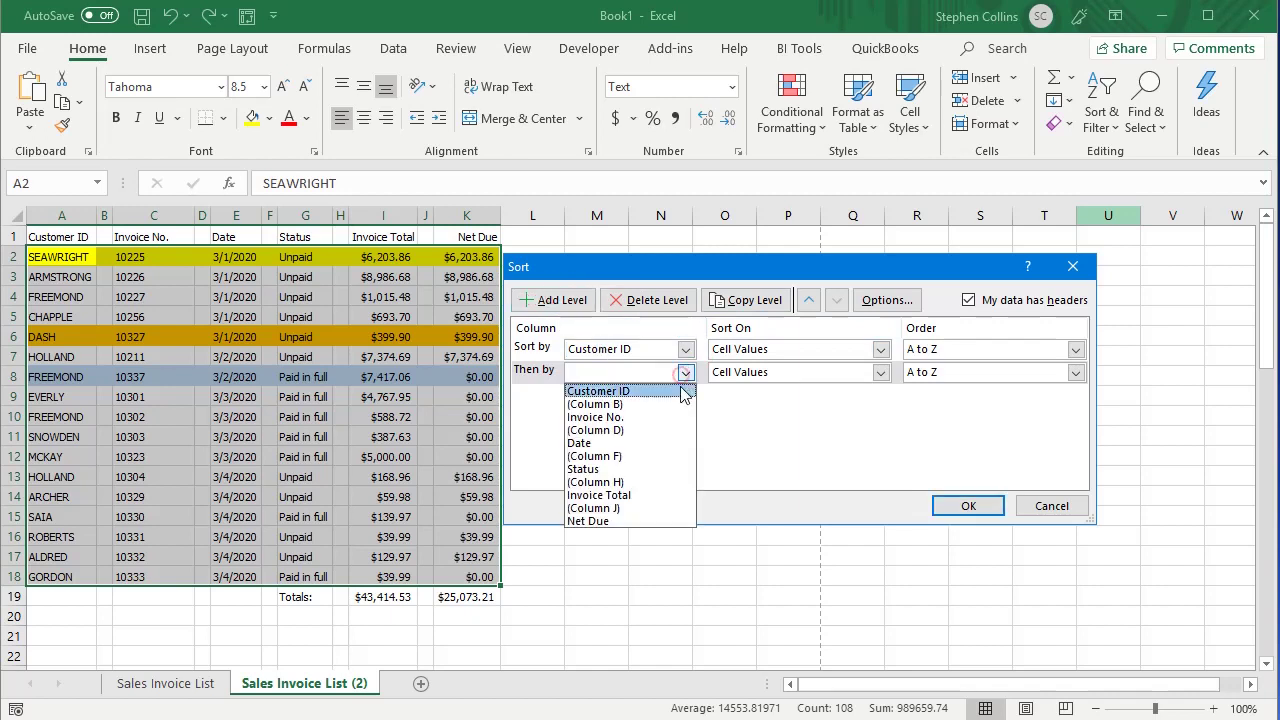
pyautogui.click(613, 443)
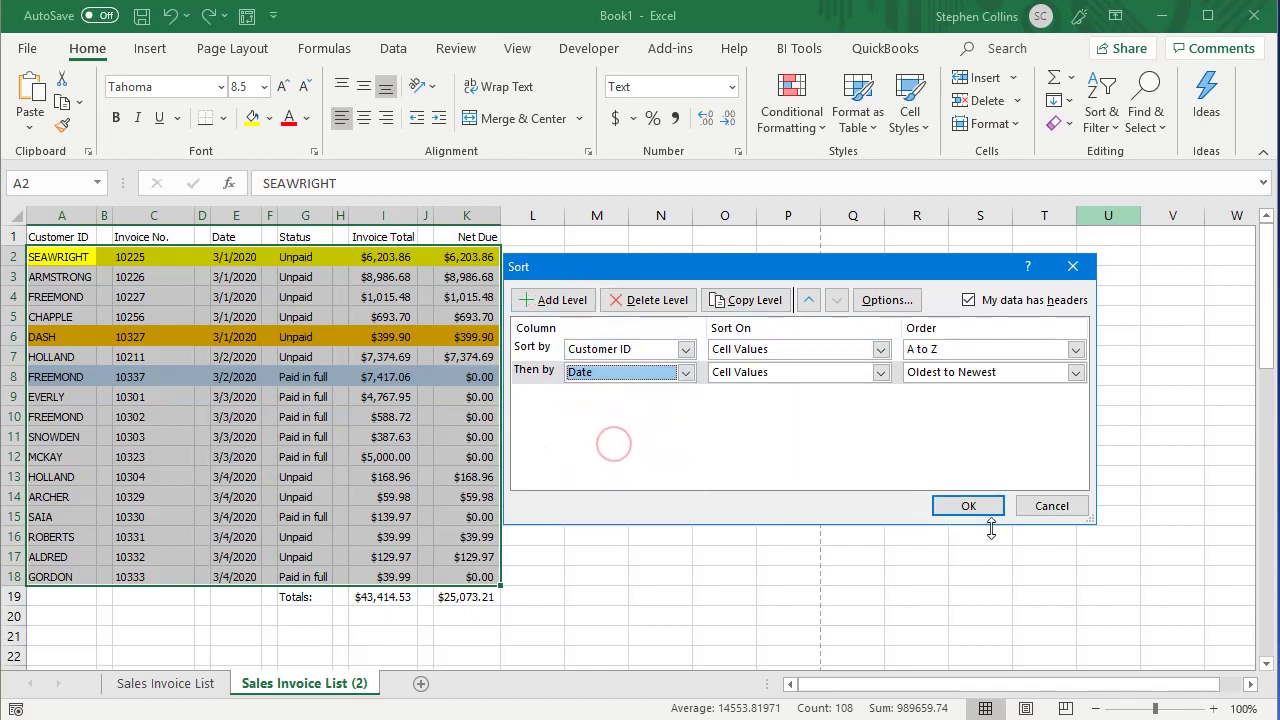
pyautogui.click(968, 505)
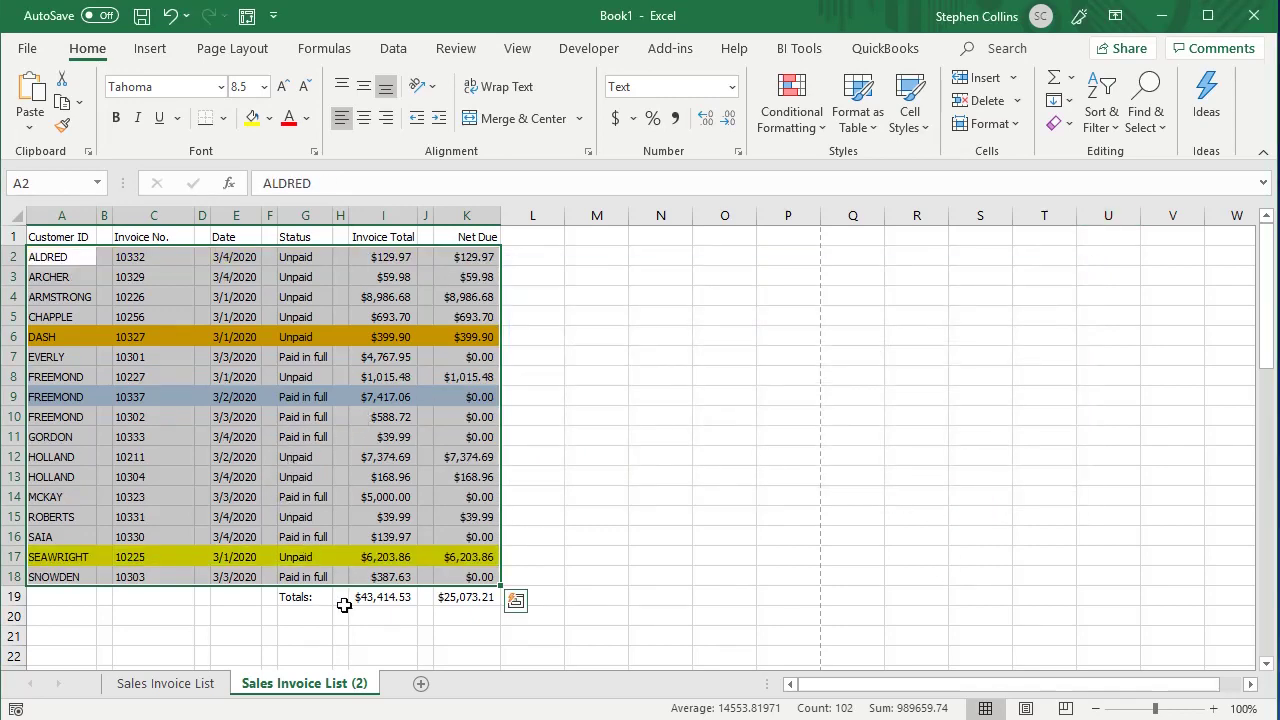
pyautogui.click(65, 274)
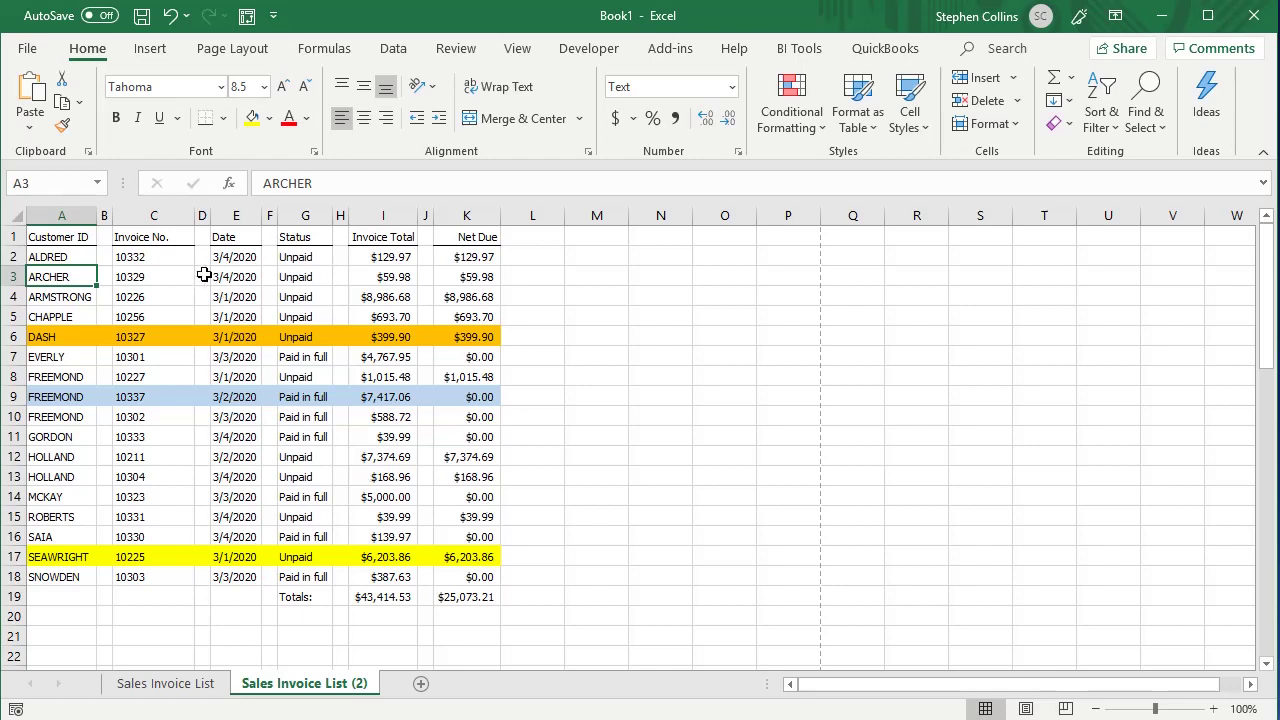
pyautogui.moveTo(168, 257); pyautogui.dragTo(150, 397)
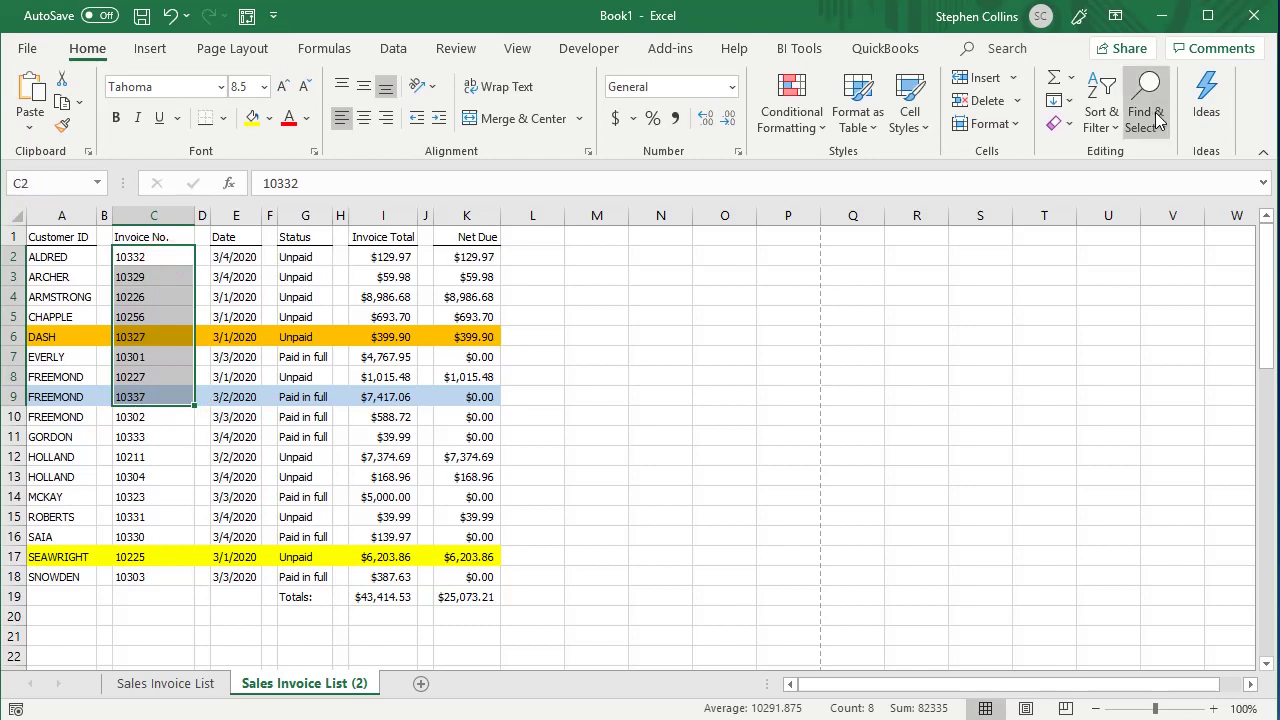
pyautogui.click(1102, 118)
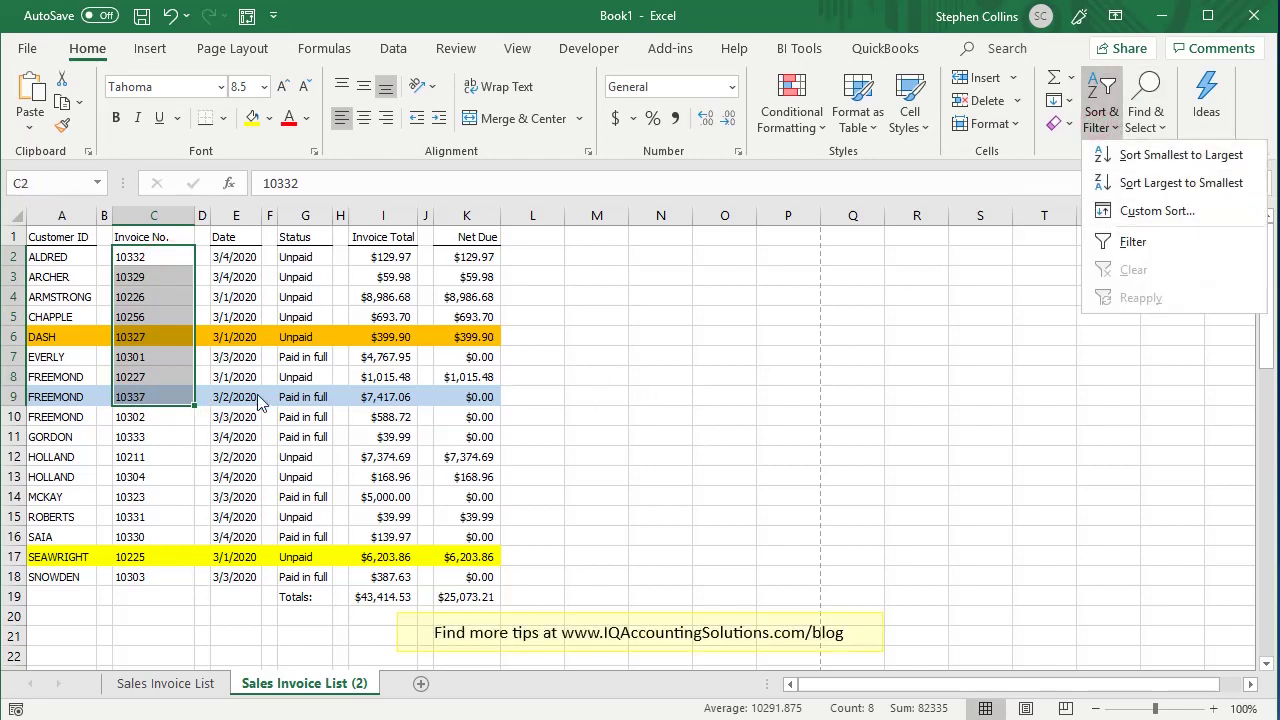
pyautogui.click(170, 285)
pyautogui.click(166, 280)
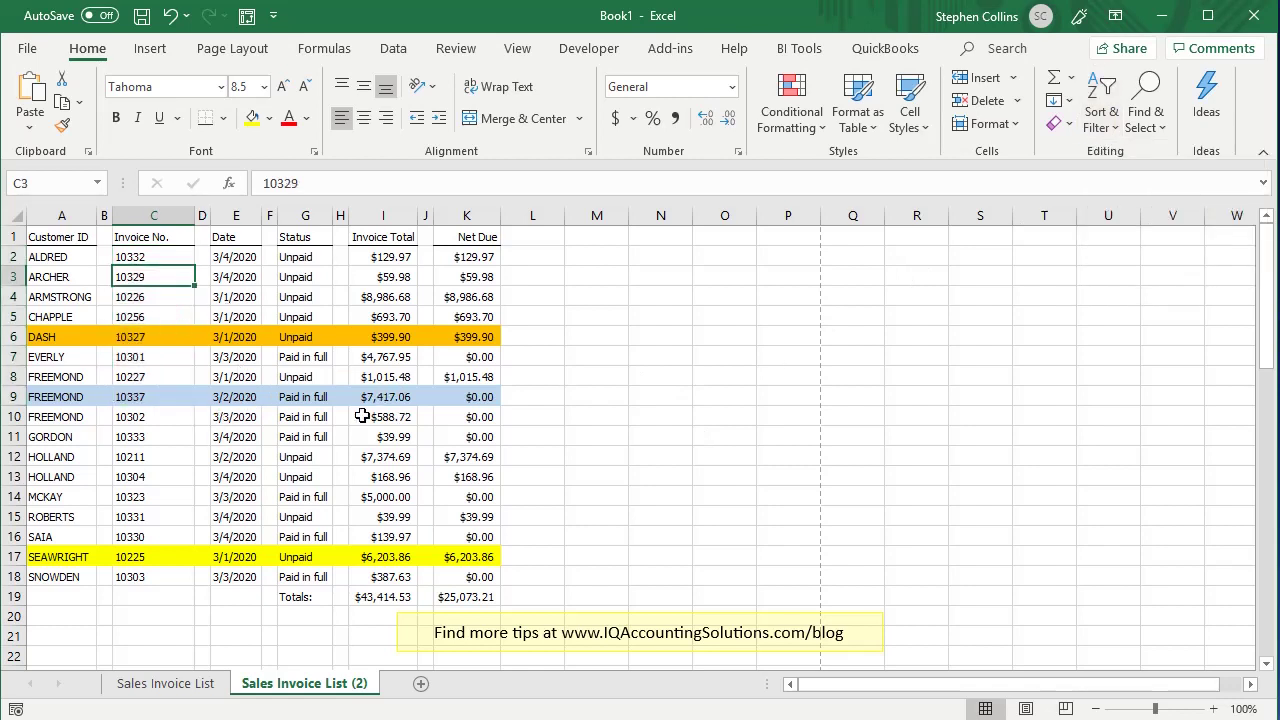